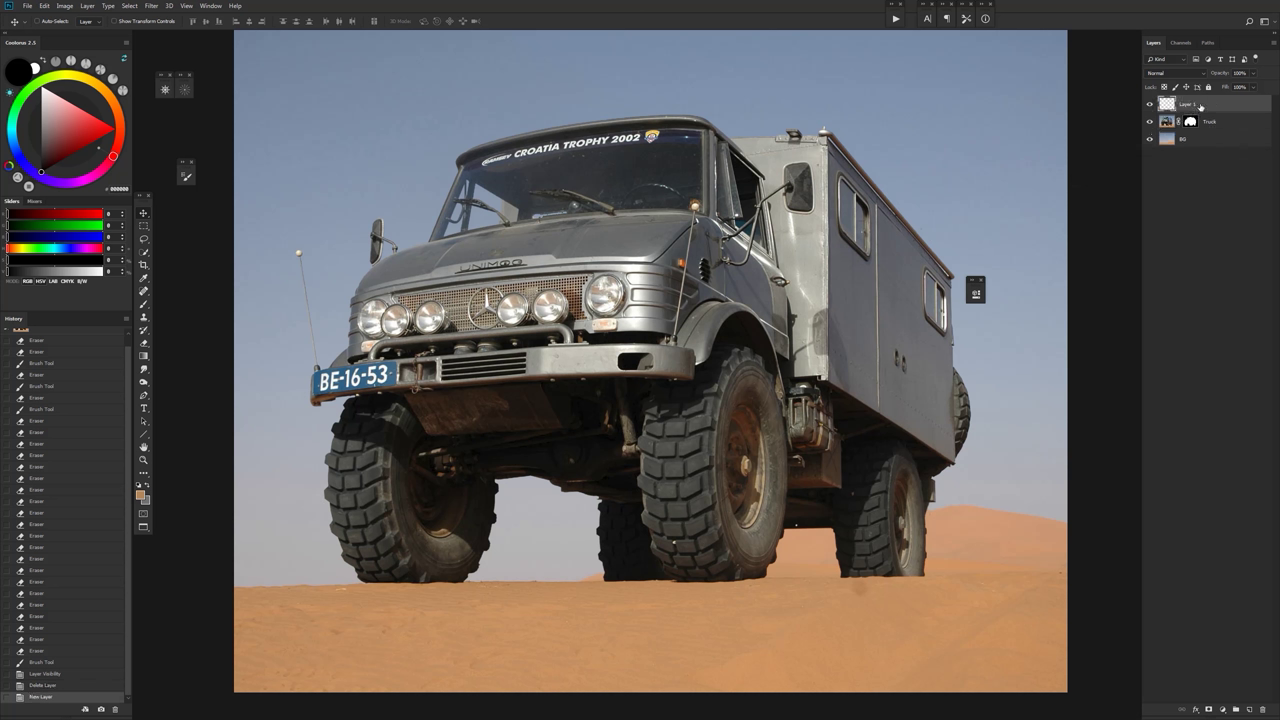
Clip the empty Layer 1 to the Truck layer with a clipping mask.
right_click(1200, 105)
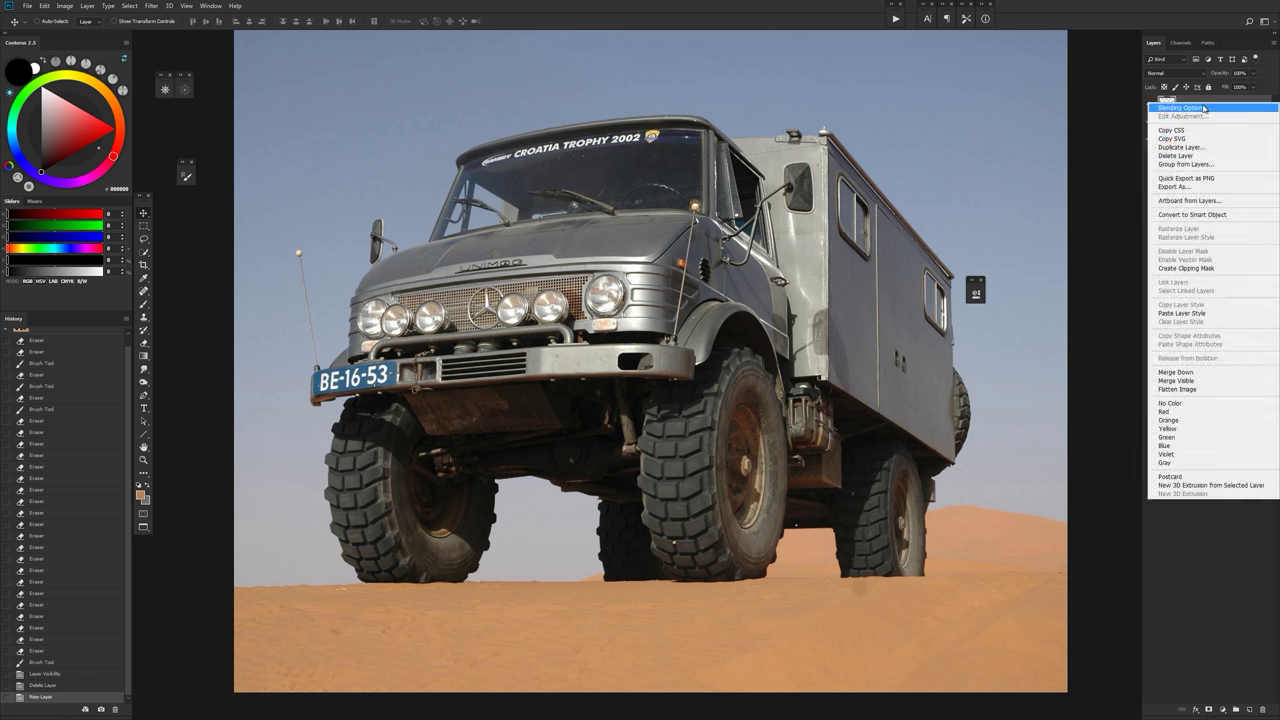
left_click(1189, 270)
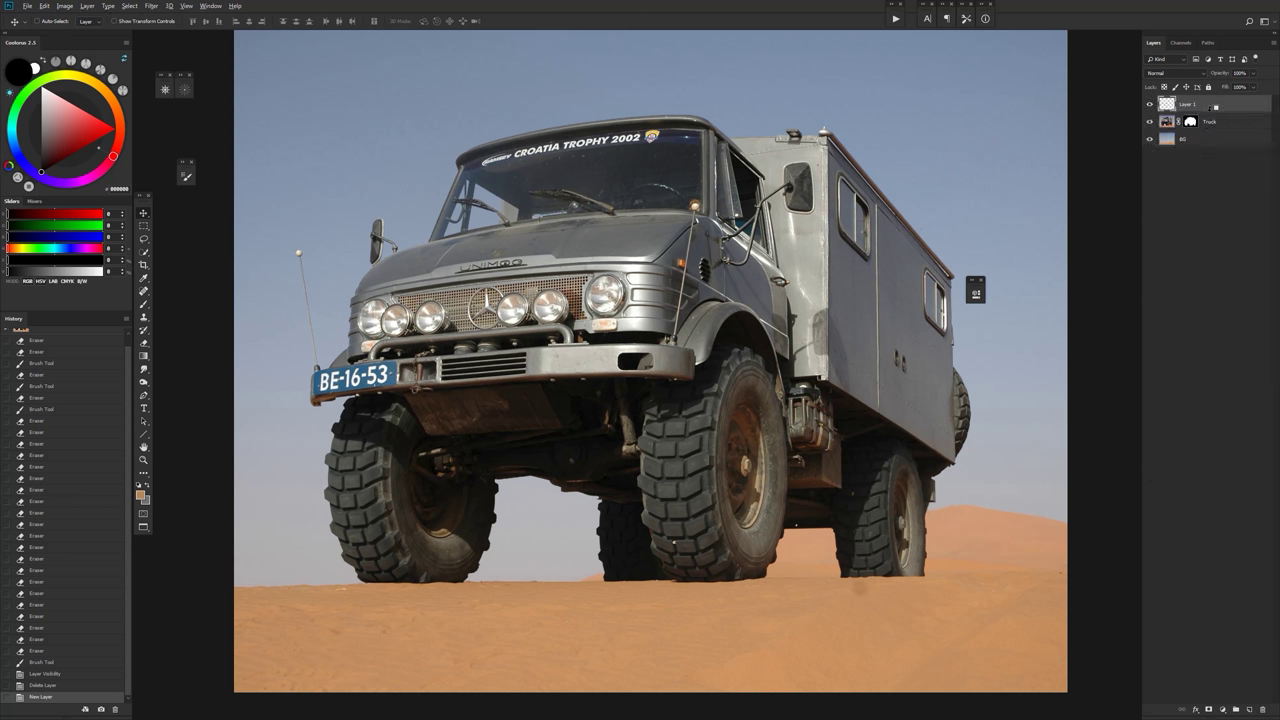
left_click(1213, 110, "alt")
Paint broad sand-coloured brush strokes across the truck on Layer 1, raising the brush opacity to 100%.
key("b")
mouse_move(548, 345)
left_mouse_down()
mouse_move(752, 190)
mouse_move(630, 175)
mouse_move(614, 112)
mouse_move(766, 108)
mouse_move(497, 318)
left_mouse_up()
mouse_move(340, 430)
left_mouse_down()
mouse_move(920, 230)
mouse_move(930, 290)
mouse_move(914, 215)
left_mouse_up()
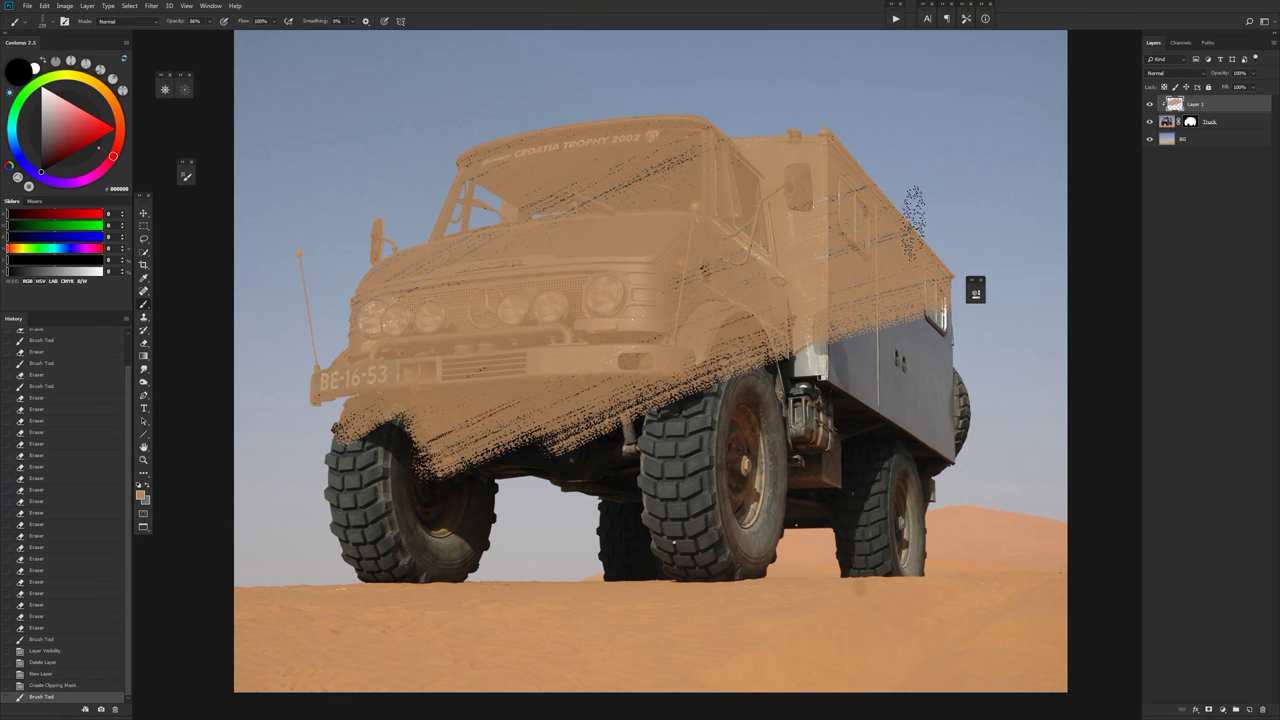
left_click(212, 26)
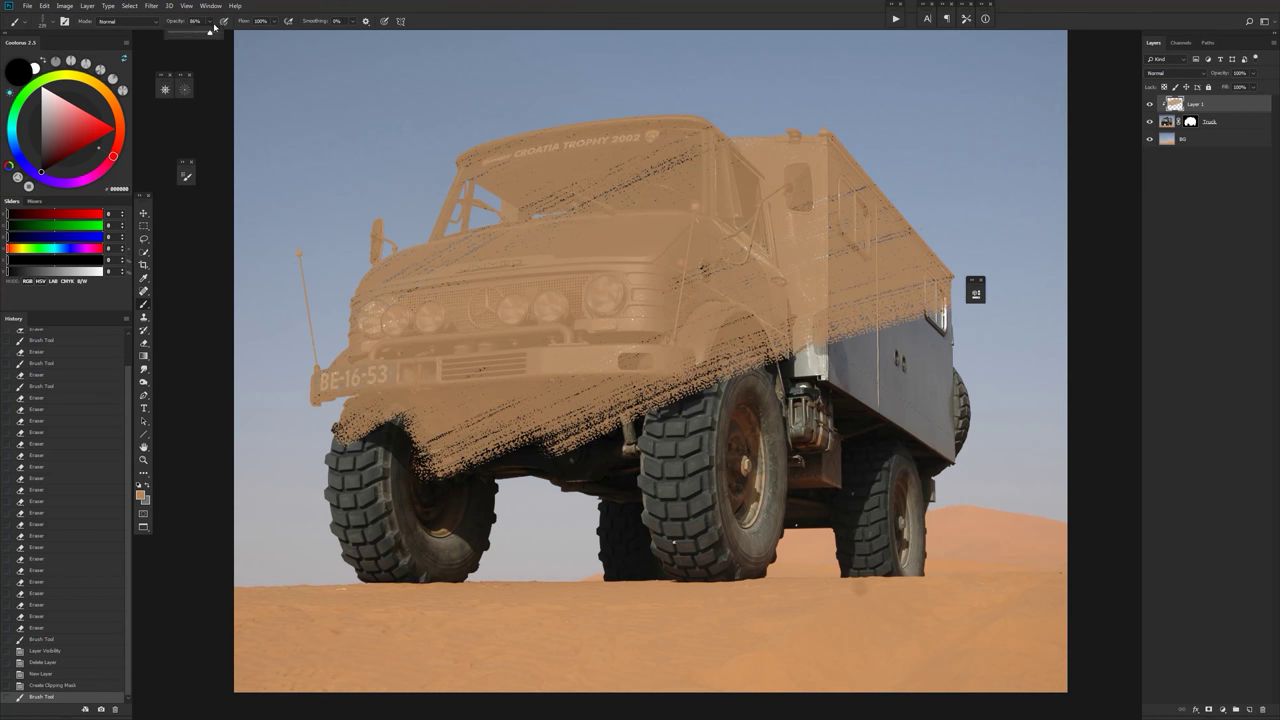
mouse_move(975, 128)
left_mouse_down()
mouse_move(809, 295)
mouse_move(812, 375)
mouse_move(729, 467)
mouse_move(420, 500)
mouse_move(340, 480)
mouse_move(600, 180)
mouse_move(530, 124)
left_mouse_up()
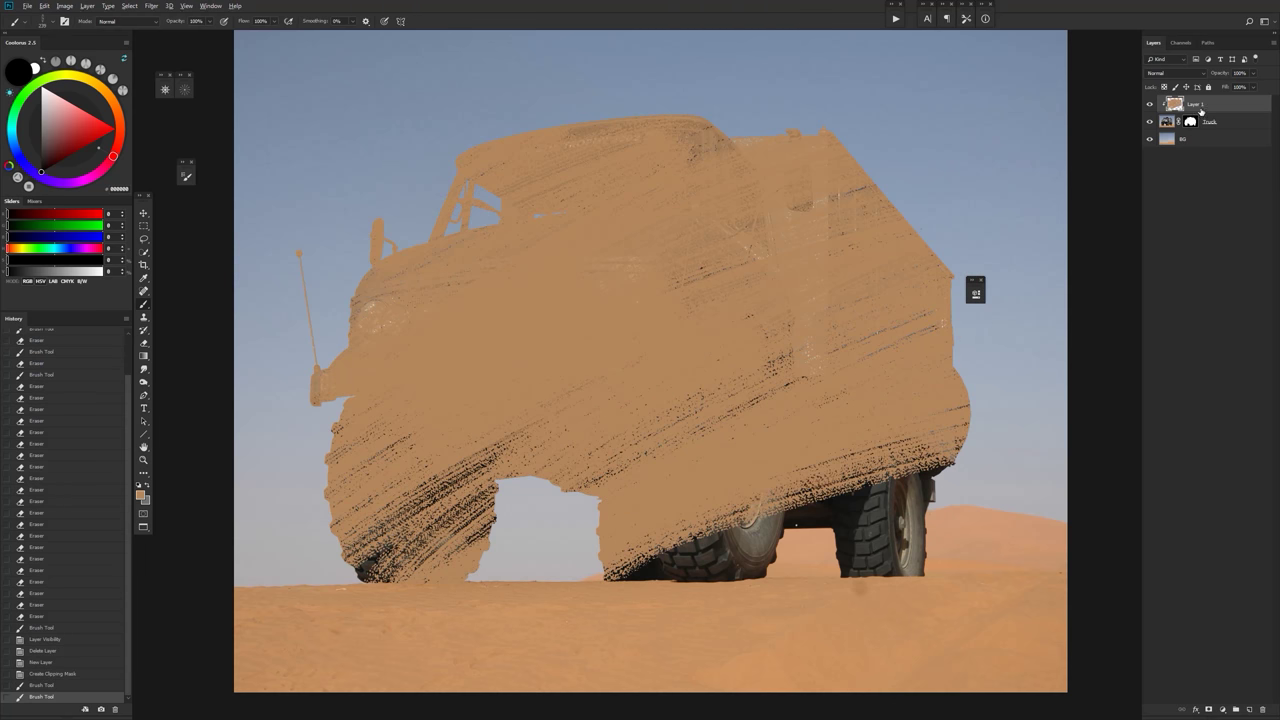
Release and recreate Layer 1's clipping mask, and clear all paint from the layer.
left_click(1201, 112, "alt")
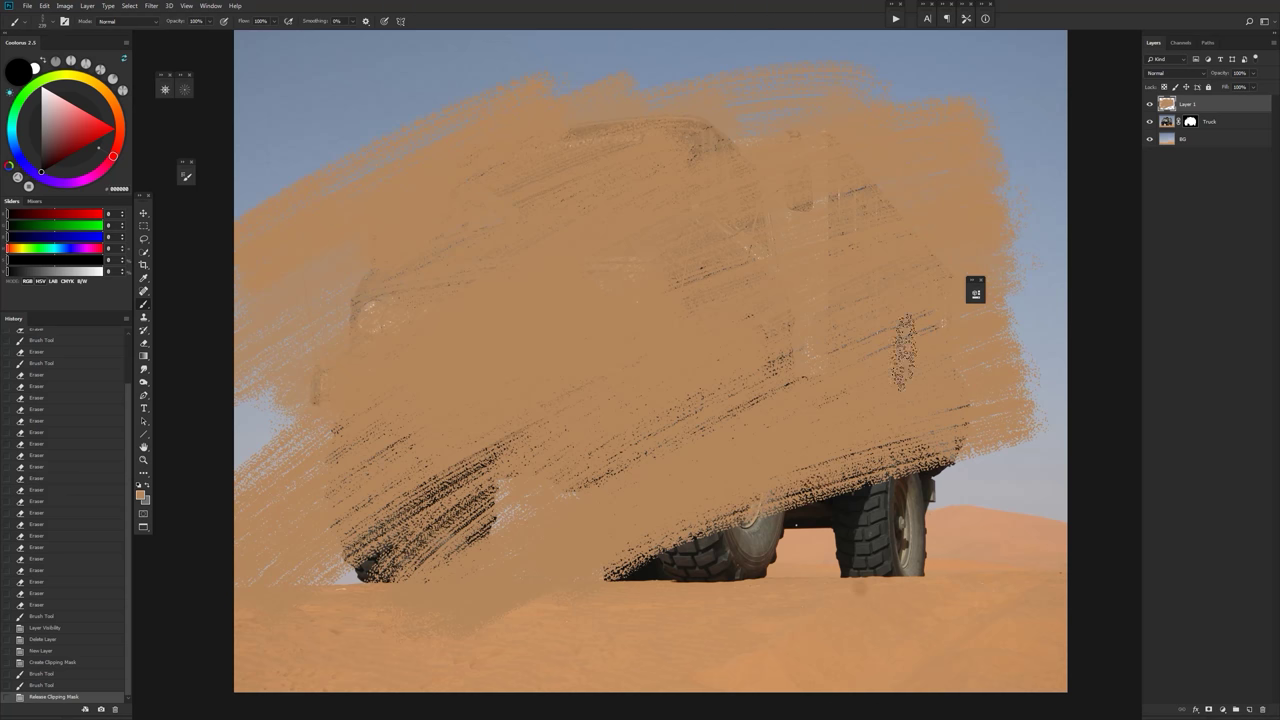
left_click(1202, 110, "alt")
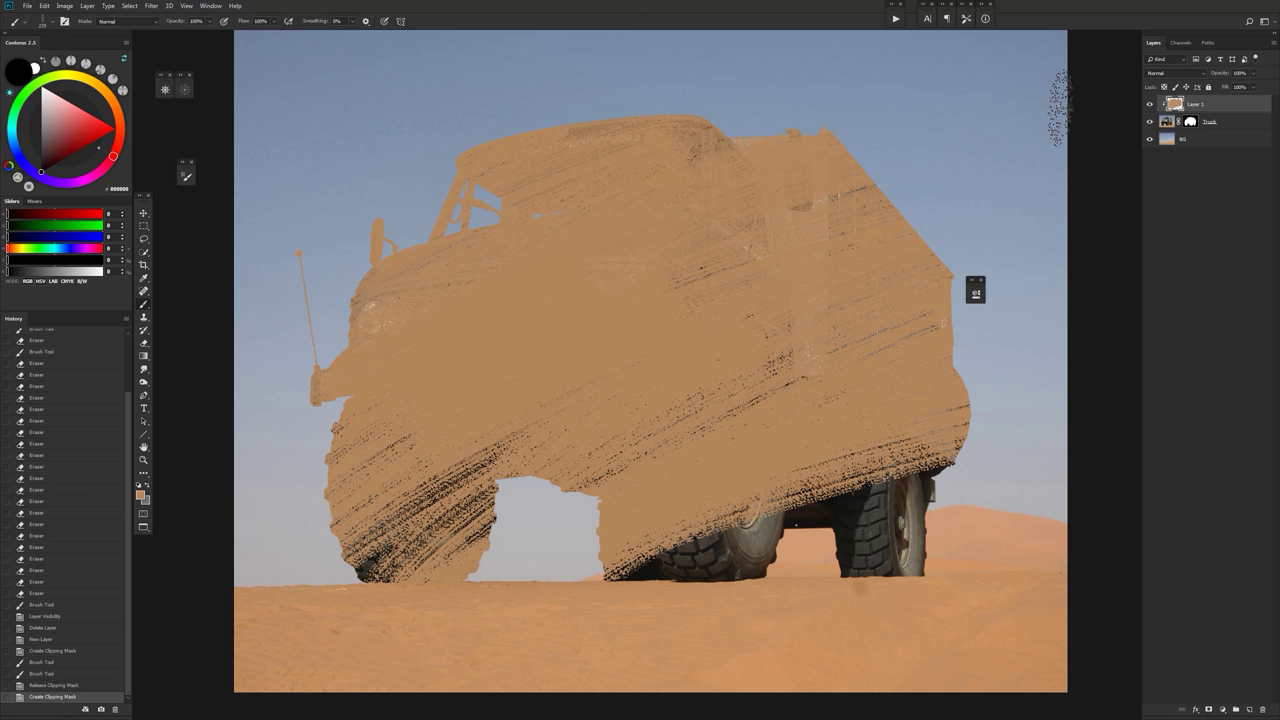
key("ctrl+a")
key("Delete")
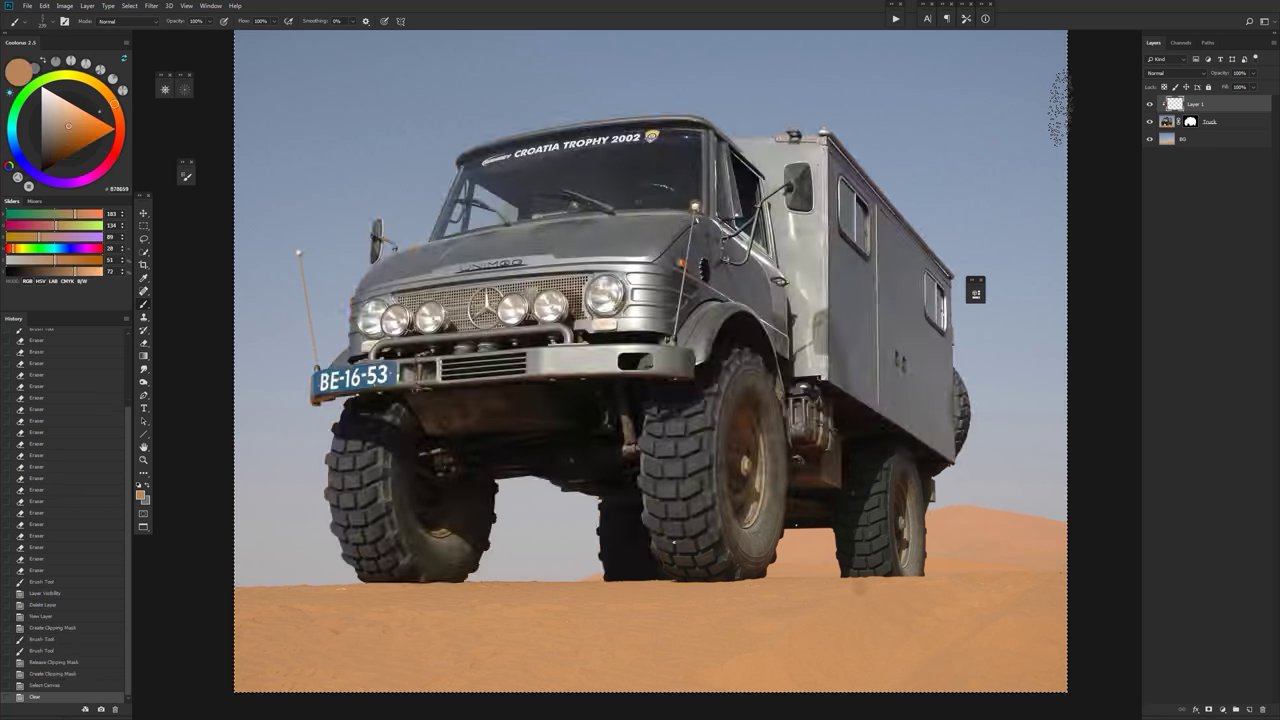
Paint sand-coloured dirt over the truck's wheels and the lower edge of its rear box.
mouse_move(705, 503)
left_mouse_down()
mouse_move(738, 470)
mouse_move(680, 530)
mouse_move(705, 430)
mouse_move(745, 495)
mouse_move(885, 530)
mouse_move(870, 450)
mouse_move(950, 425)
mouse_move(560, 475)
left_mouse_up()
mouse_move(346, 540)
left_mouse_down()
mouse_move(416, 455)
mouse_move(341, 480)
mouse_move(365, 460)
mouse_move(390, 560)
left_mouse_up()
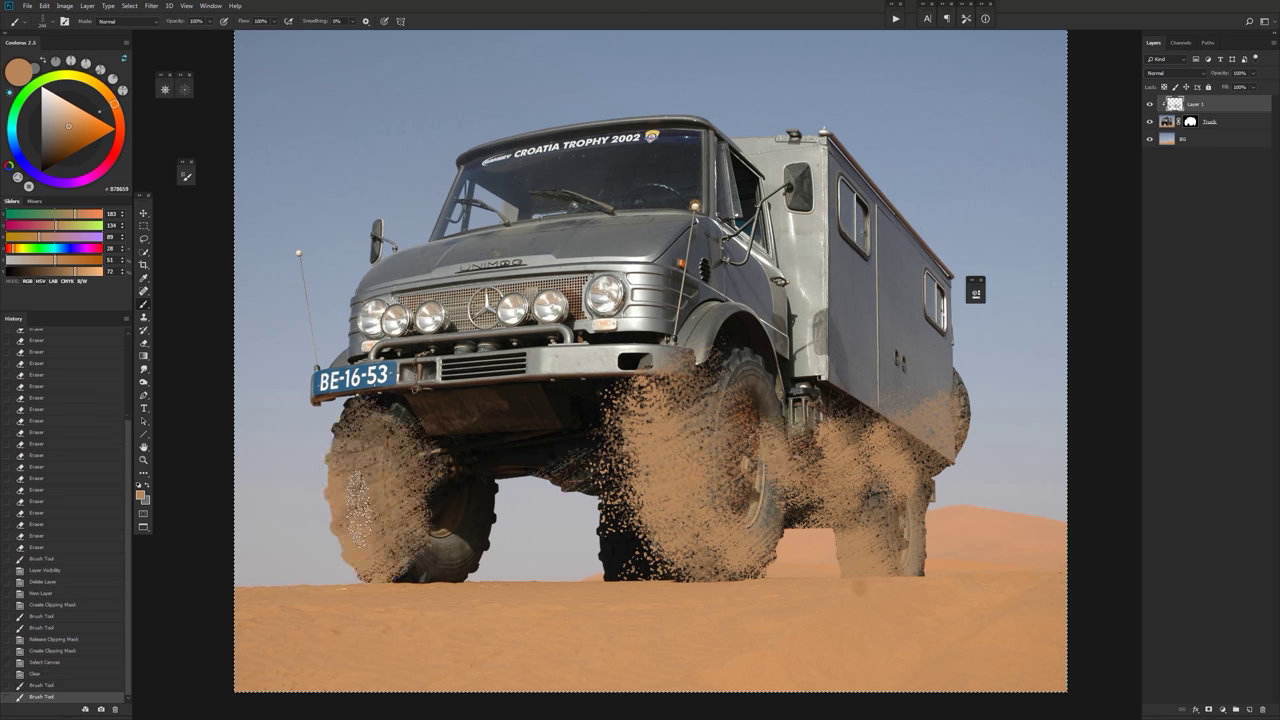
mouse_move(368, 515)
left_mouse_down()
mouse_move(496, 532)
mouse_move(451, 573)
left_mouse_up()
Paint more dirt in sampled brown tones over the undercarriage, bumper, number plate and rear wheel, and deselect the canvas.
left_click(448, 480, "alt")
mouse_move(448, 485)
left_mouse_down()
mouse_move(434, 575)
mouse_move(346, 490)
mouse_move(388, 550)
mouse_move(330, 385)
mouse_move(425, 370)
mouse_move(610, 420)
mouse_move(614, 515)
mouse_move(660, 556)
mouse_move(812, 402)
mouse_move(729, 377)
mouse_move(812, 390)
left_mouse_up()
left_click(362, 530, "alt")
left_click(895, 473, "alt")
mouse_move(885, 452)
left_mouse_down()
mouse_move(882, 555)
mouse_move(931, 543)
left_mouse_up()
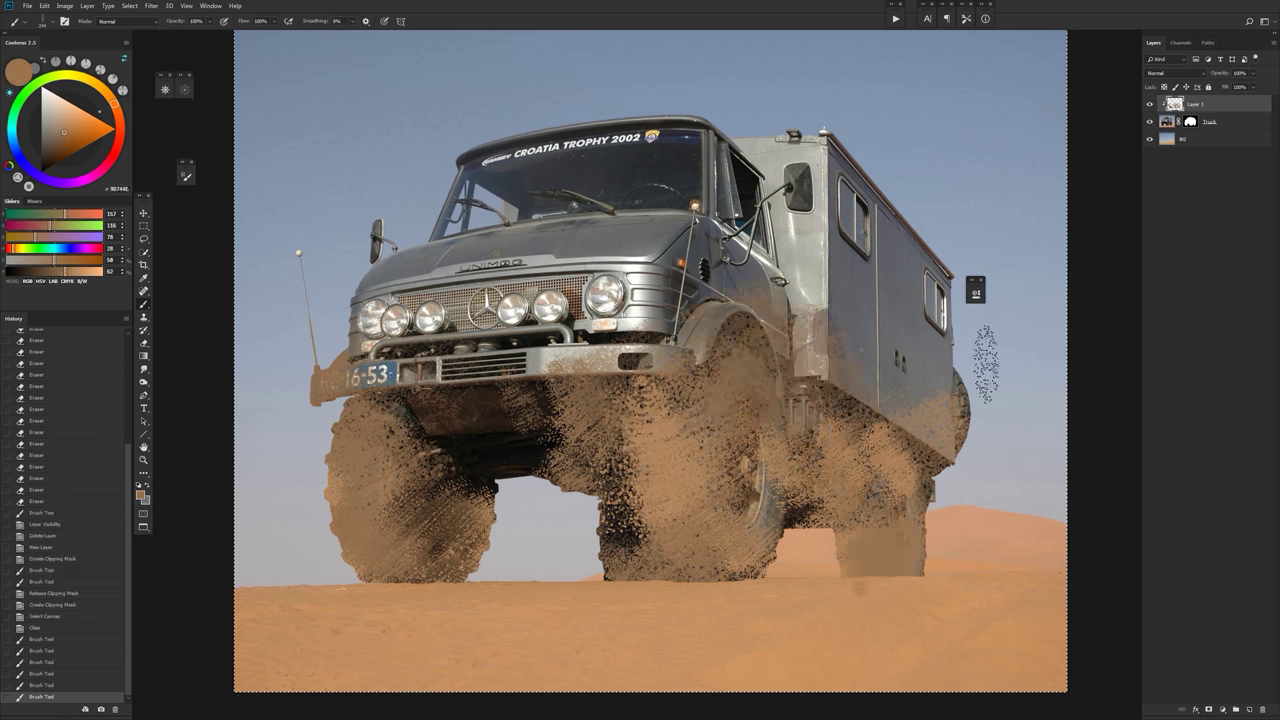
key("ctrl+d")
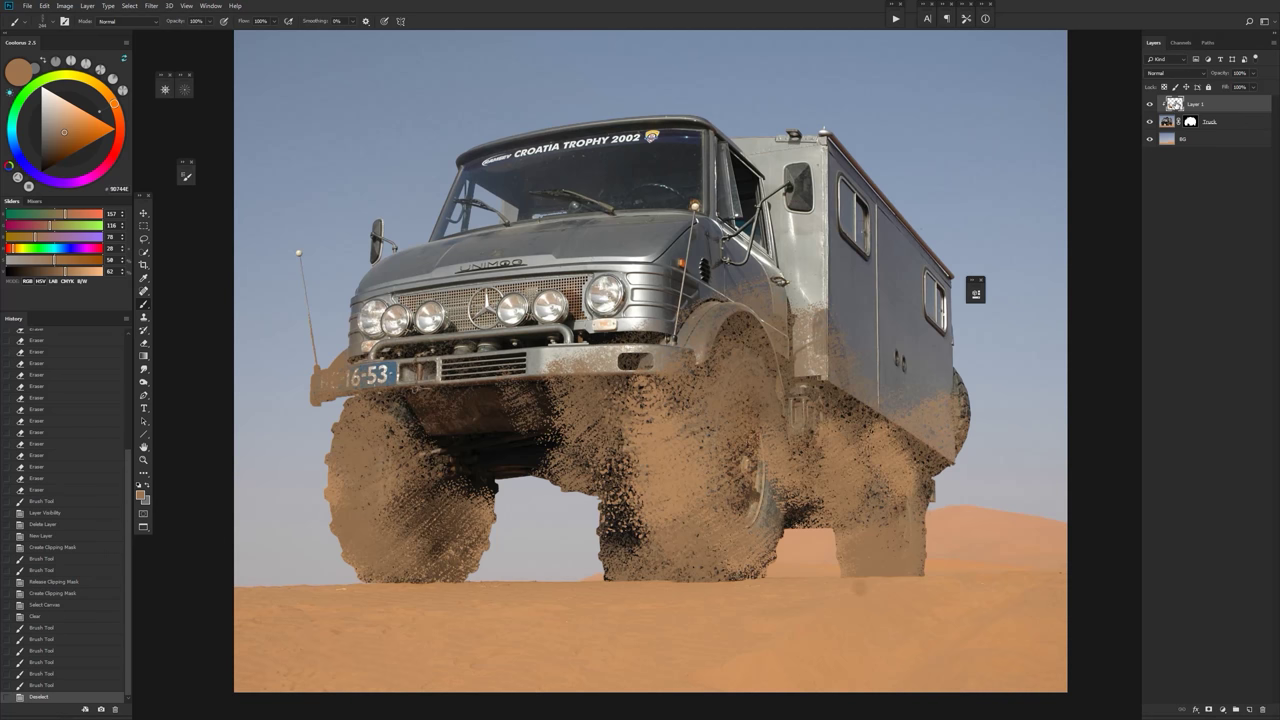
Split Layer 1's dark Underlying Layer slider under Blend If to about 0 / 87 in the blending options.
double_click(1177, 105)
left_click_drag(713, 44, 713, 67)
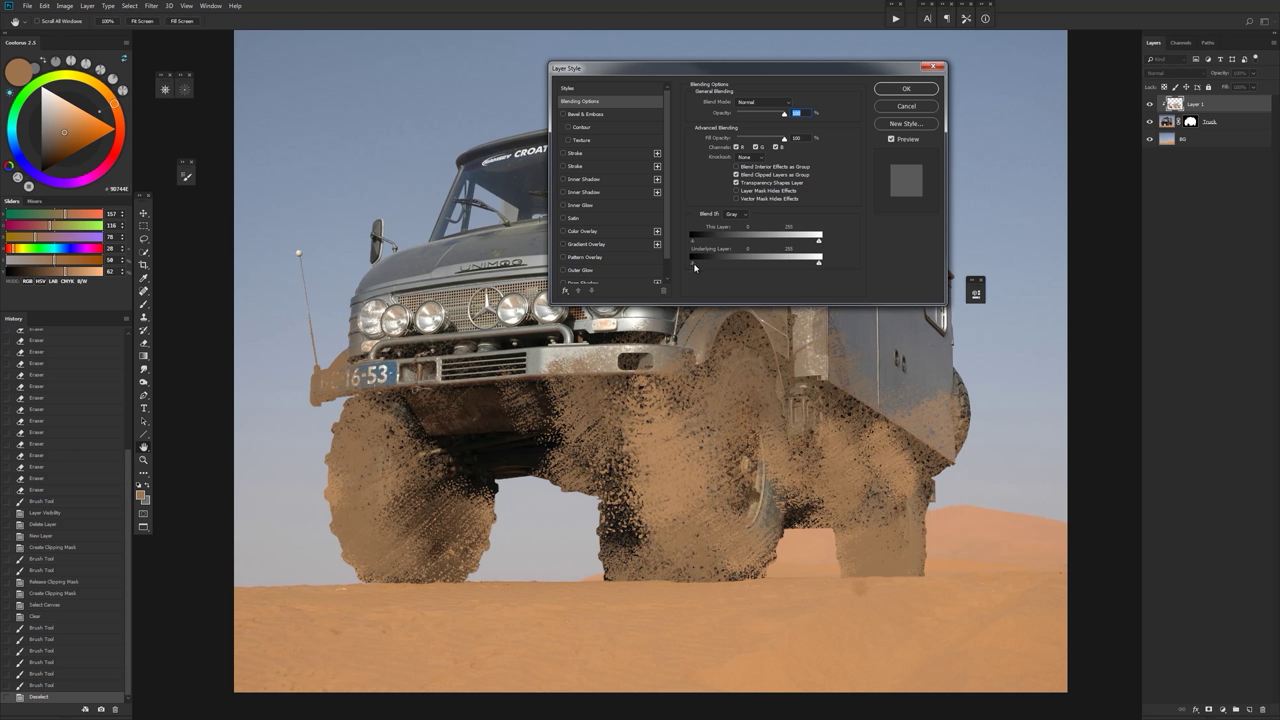
left_click_drag(694, 267, 707, 265)
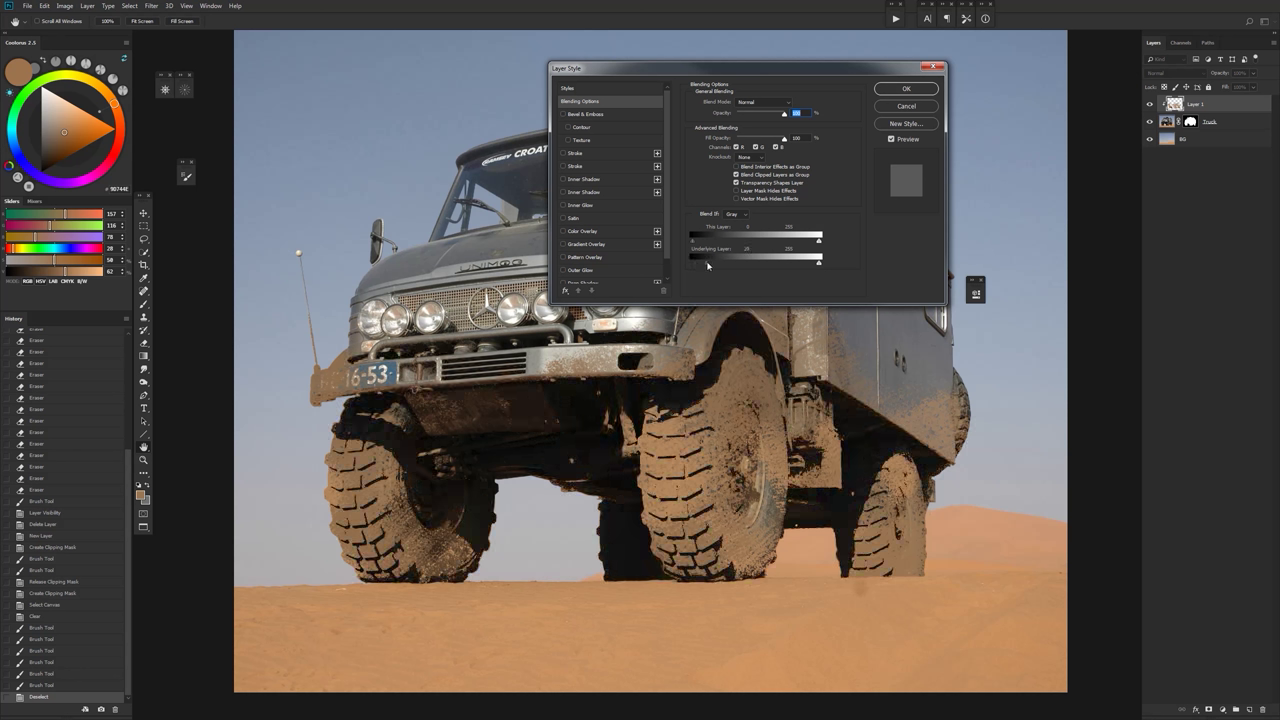
left_click_drag(707, 265, 680, 266)
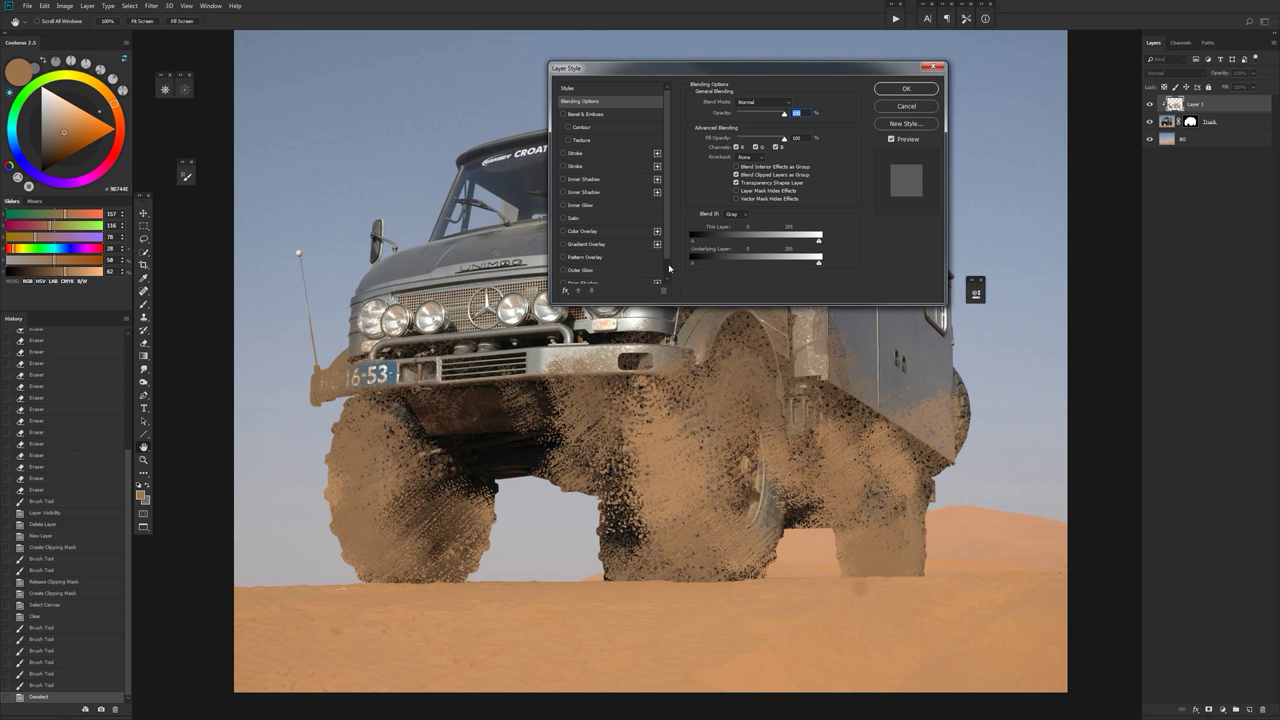
mouse_move(816, 265)
left_mouse_down()
mouse_move(727, 266)
mouse_move(821, 265)
left_mouse_up()
left_click_drag(694, 266, 742, 264)
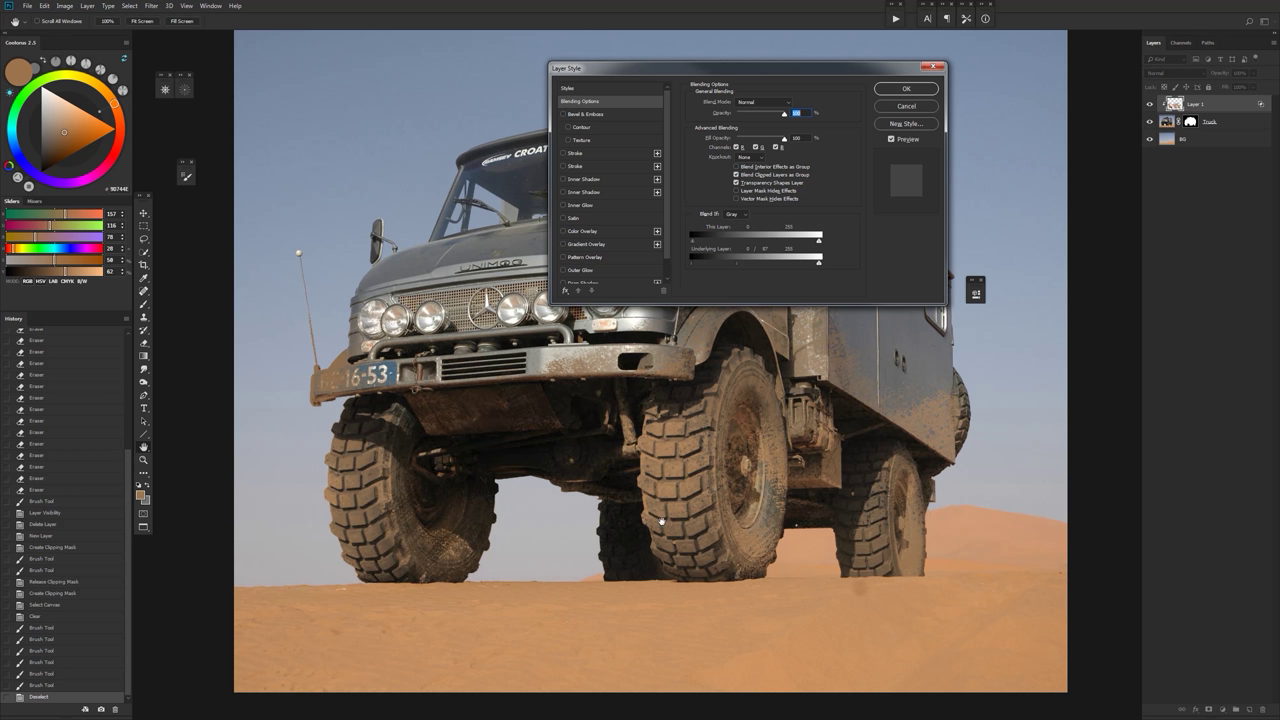
left_click_drag(697, 265, 737, 265)
left_click(907, 89)
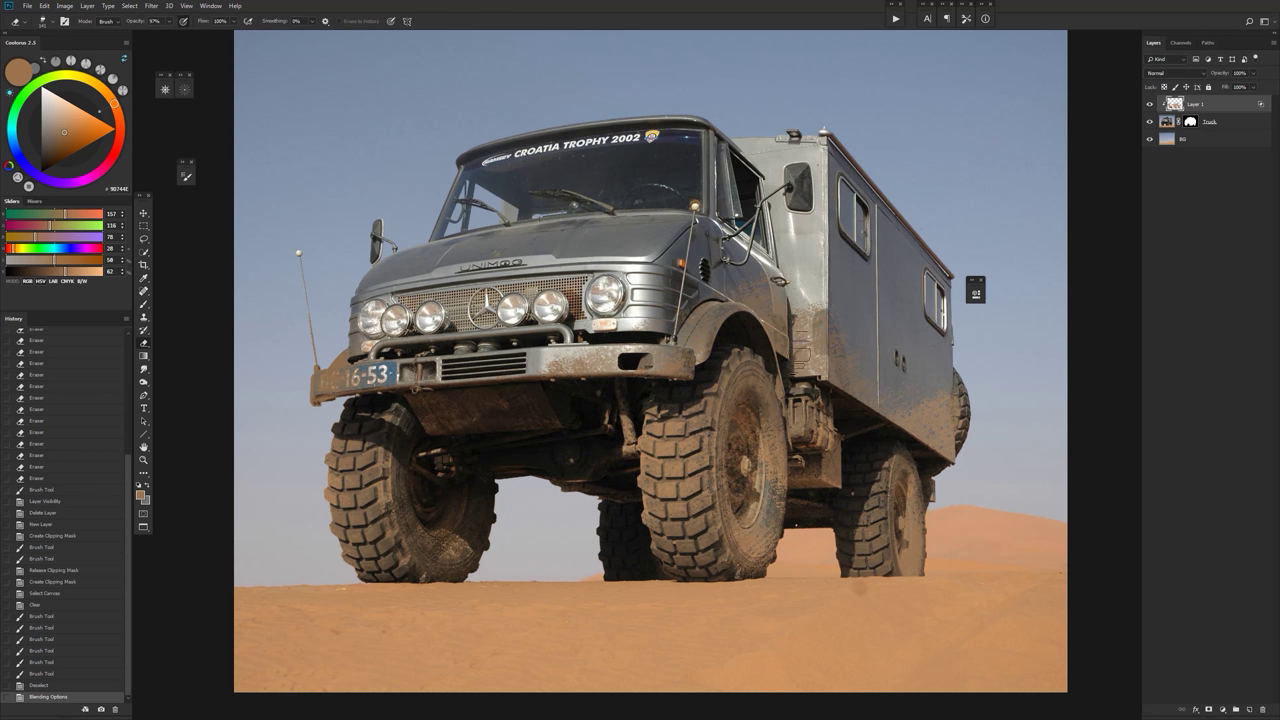
Erase some of the dirt from the front fender and the number plate.
mouse_move(695, 359)
left_mouse_down()
mouse_move(718, 457)
mouse_move(659, 427)
mouse_move(653, 474)
left_mouse_up()
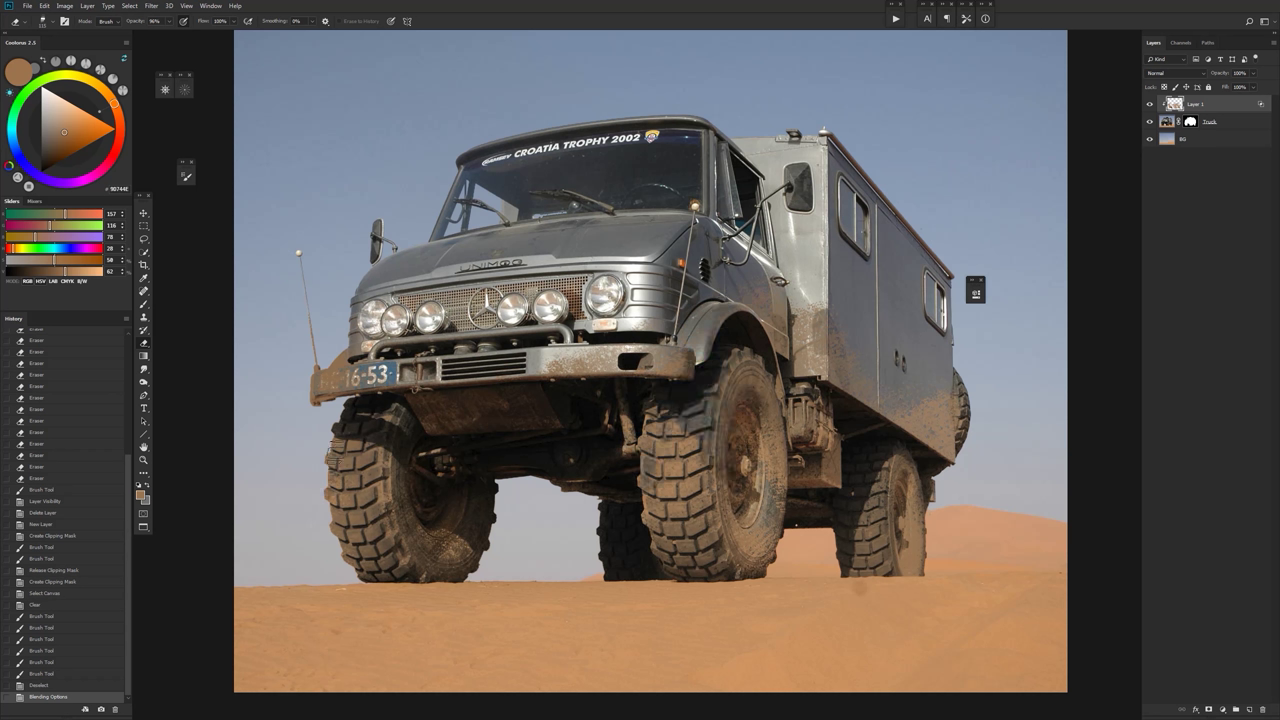
left_click_drag(328, 387, 340, 376)
Paint dust in a sand tone sampled from the ground onto the hood's front corner and erase the excess beside the windshield.
key("b")
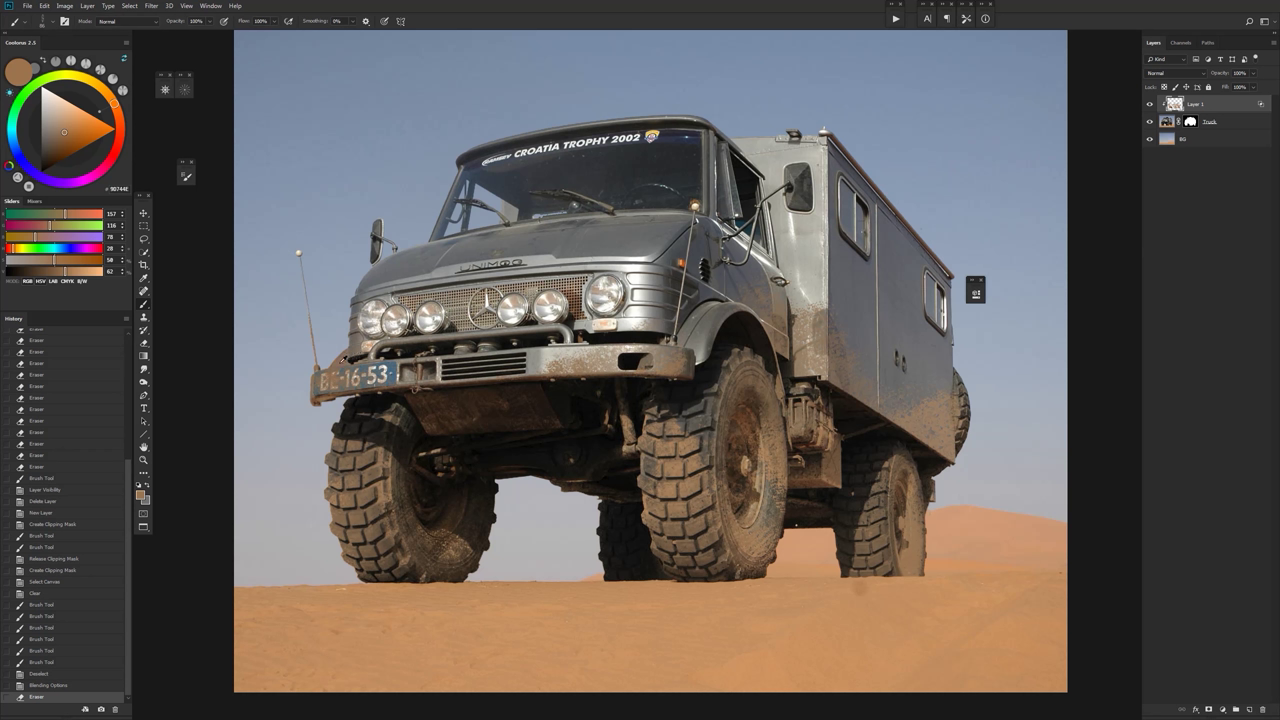
left_click(384, 614, "alt")
mouse_move(398, 286)
left_mouse_down()
mouse_move(411, 248)
mouse_move(387, 249)
mouse_move(368, 297)
left_mouse_up()
key("e")
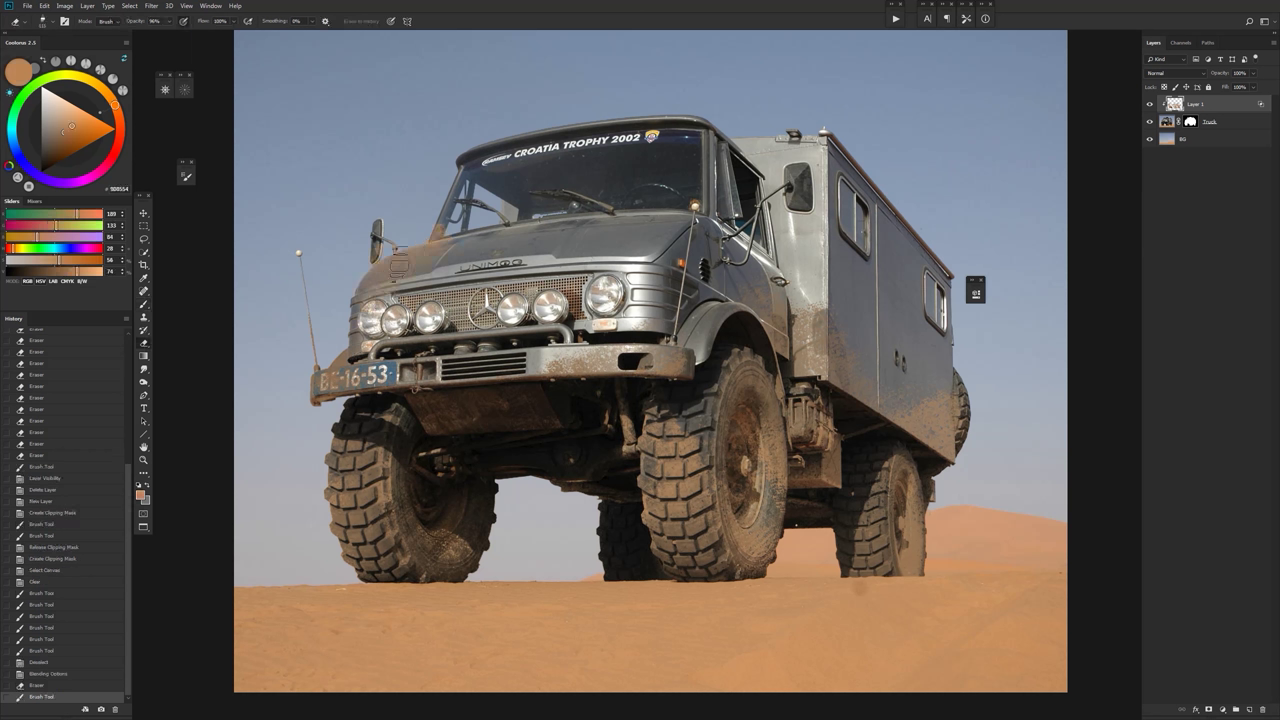
left_click_drag(428, 238, 440, 246)
Choose a paler sand colour and paint dust over the windshield, the cab's roof edge and the rear box's side.
key("b")
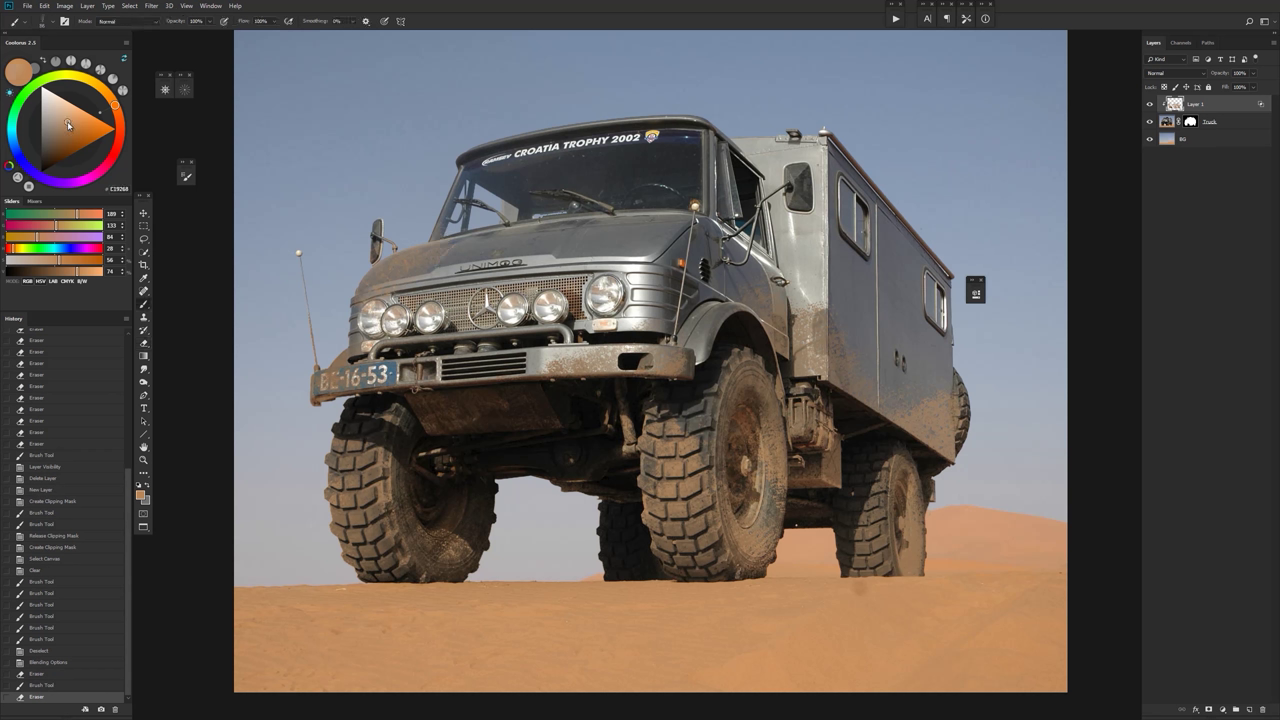
left_click(60, 121)
mouse_move(485, 178)
left_mouse_down()
mouse_move(551, 130)
mouse_move(502, 133)
mouse_move(446, 187)
mouse_move(538, 152)
left_mouse_up()
mouse_move(628, 118)
left_mouse_down()
mouse_move(636, 160)
mouse_move(611, 188)
mouse_move(688, 146)
left_mouse_up()
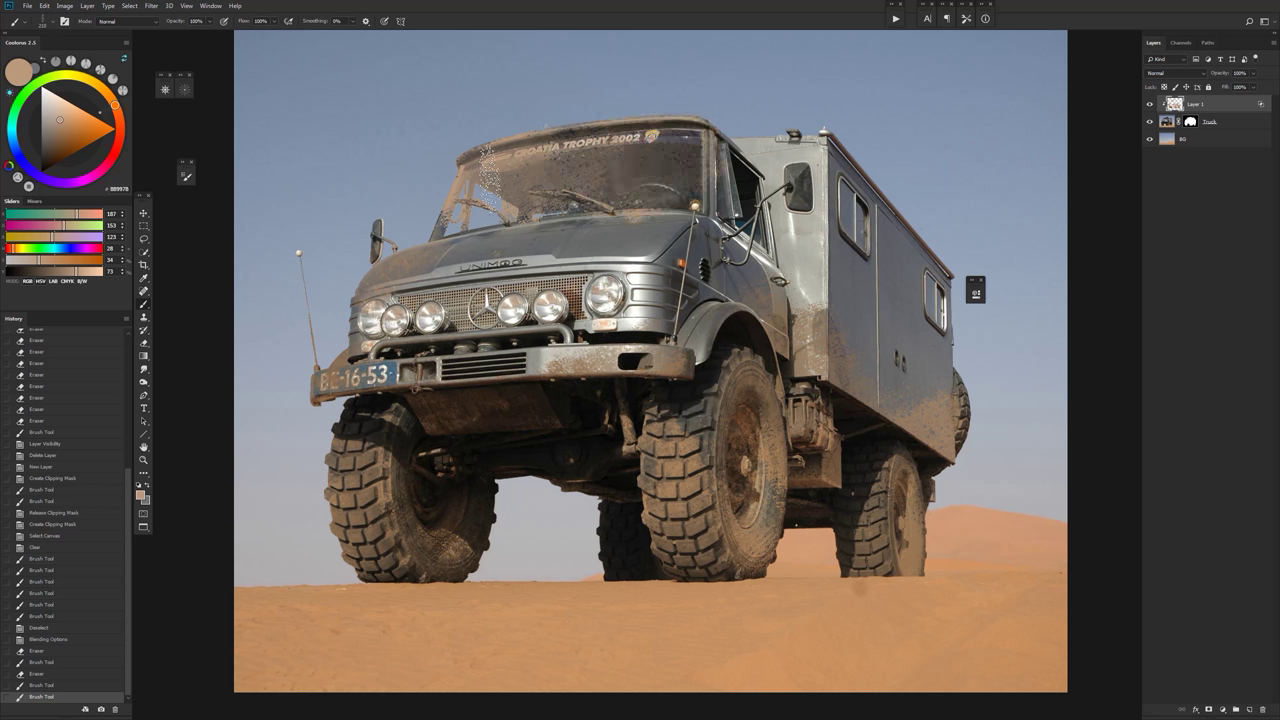
mouse_move(850, 160)
left_mouse_down()
mouse_move(835, 225)
mouse_move(902, 250)
mouse_move(912, 295)
mouse_move(910, 228)
mouse_move(839, 245)
mouse_move(905, 203)
mouse_move(829, 200)
mouse_move(919, 212)
mouse_move(857, 280)
mouse_move(918, 338)
left_mouse_up()
Erase part of the dust from the windshield glass, the hood corner and the area behind the front fender.
key("e")
mouse_move(554, 182)
left_mouse_down()
mouse_move(638, 162)
mouse_move(600, 170)
left_mouse_up()
mouse_move(556, 184)
left_mouse_down()
mouse_move(630, 172)
mouse_move(640, 192)
mouse_move(599, 170)
left_mouse_up()
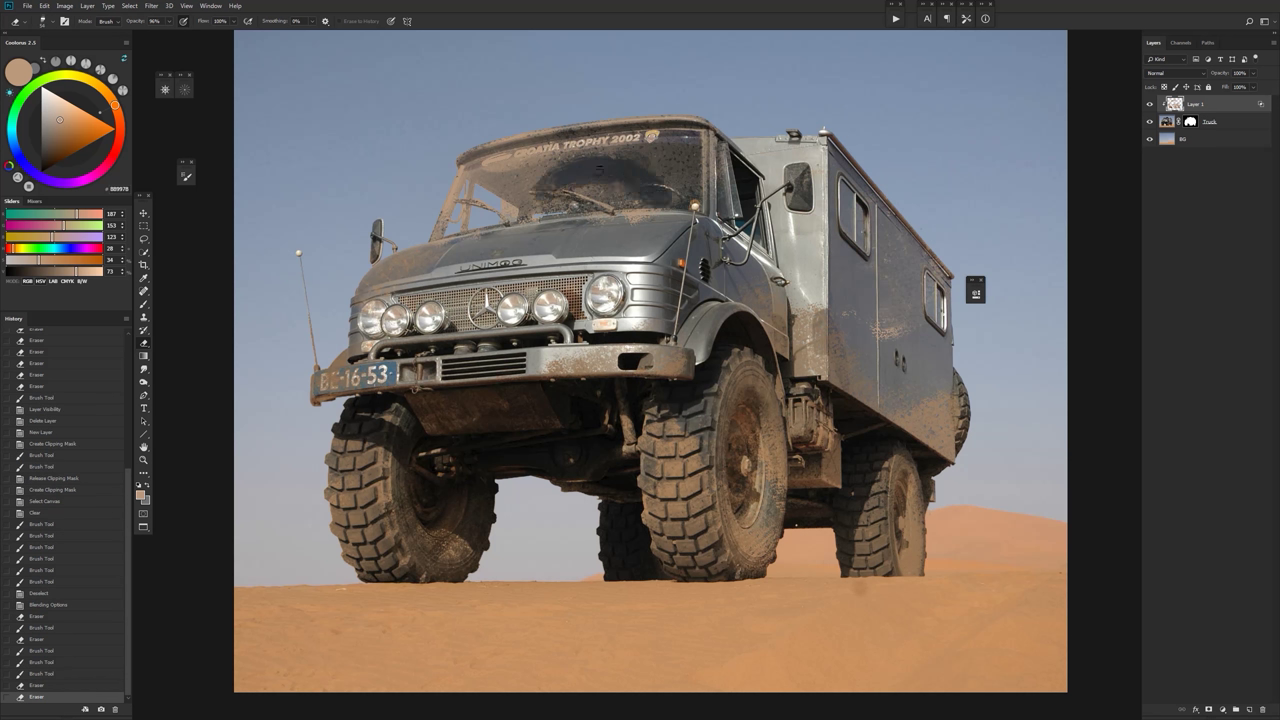
mouse_move(462, 202)
left_mouse_down()
mouse_move(497, 196)
mouse_move(485, 188)
mouse_move(508, 202)
mouse_move(675, 173)
left_mouse_up()
mouse_move(529, 185)
left_mouse_down()
mouse_move(656, 182)
mouse_move(629, 175)
mouse_move(590, 204)
mouse_move(688, 193)
left_mouse_up()
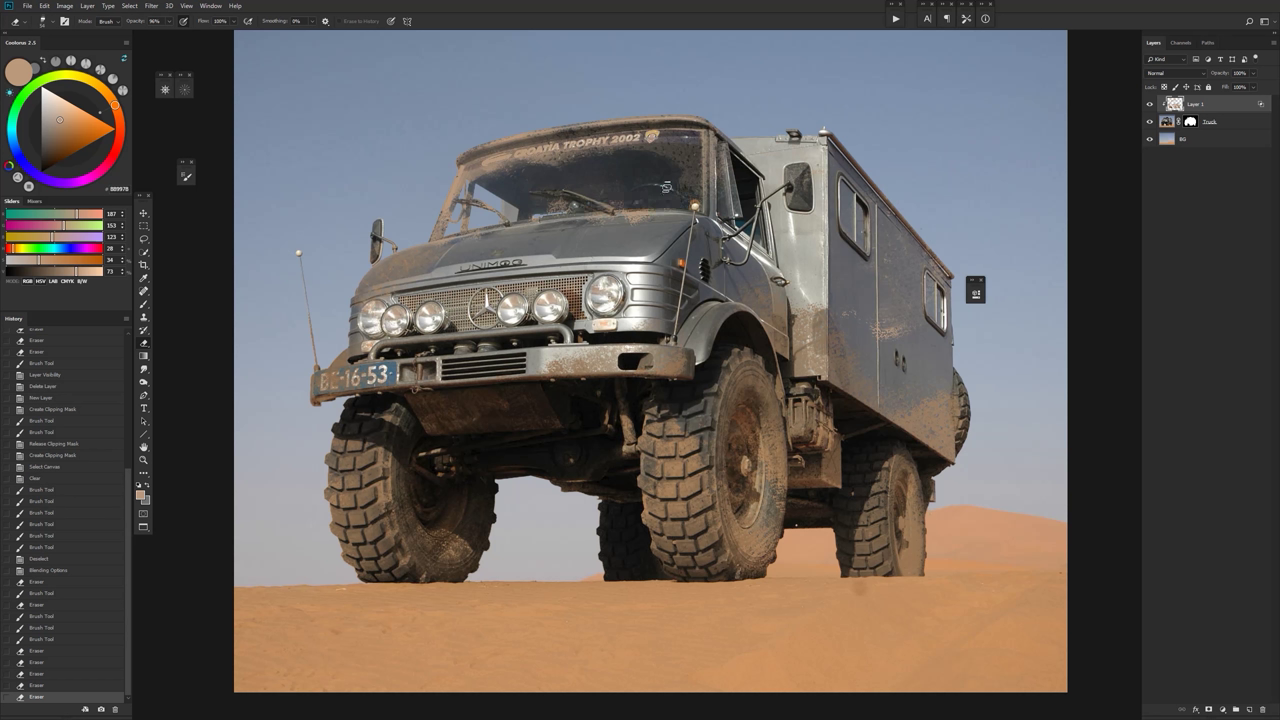
left_click_drag(620, 165, 678, 180)
mouse_move(462, 212)
left_mouse_down()
mouse_move(448, 241)
mouse_move(411, 253)
left_mouse_up()
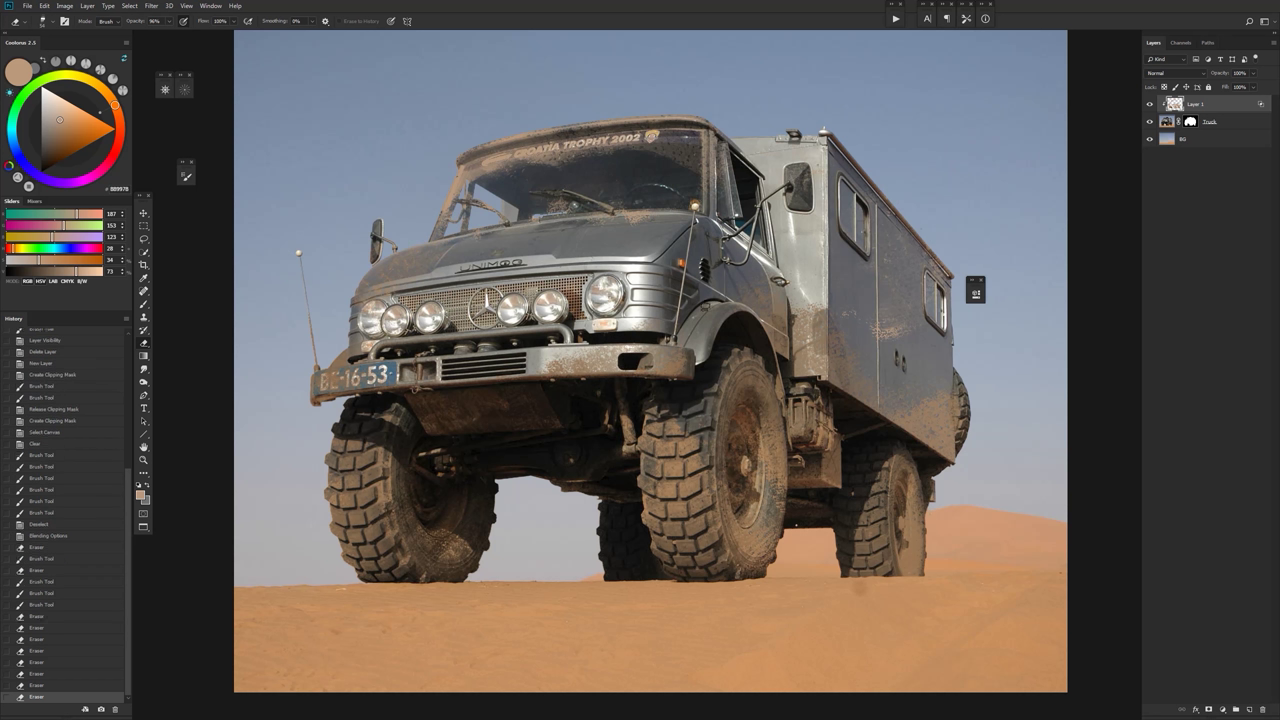
left_click_drag(814, 350, 697, 324)
Darken and lighten the dirt around the near front wheel with the Burn and Dodge tools.
key("o")
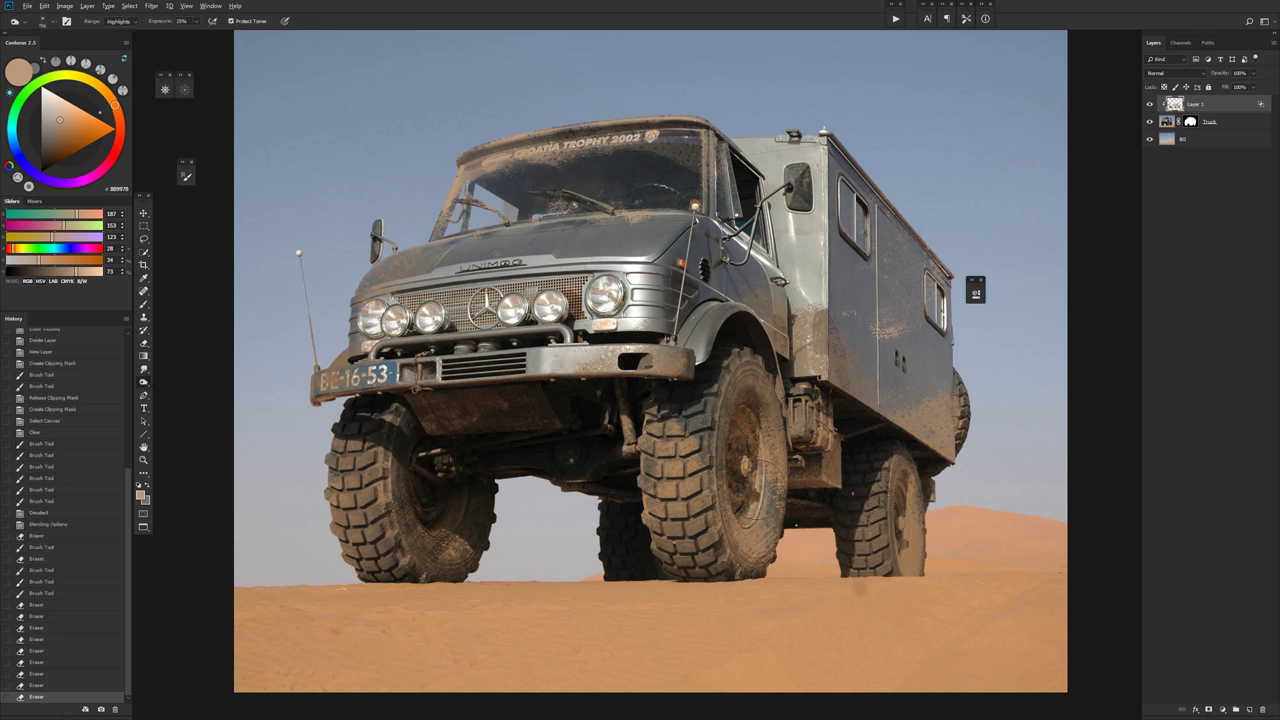
mouse_move(756, 504)
left_mouse_down()
mouse_move(791, 491)
mouse_move(855, 351)
mouse_move(746, 475)
mouse_move(772, 489)
mouse_move(749, 493)
mouse_move(740, 420)
left_mouse_up()
mouse_move(763, 454)
left_mouse_down()
mouse_move(708, 461)
mouse_move(767, 458)
mouse_move(749, 512)
left_mouse_up()
key("ctrl+z")
mouse_move(723, 449)
left_mouse_down()
mouse_move(688, 460)
mouse_move(673, 428)
left_mouse_up()
key("ctrl+z")
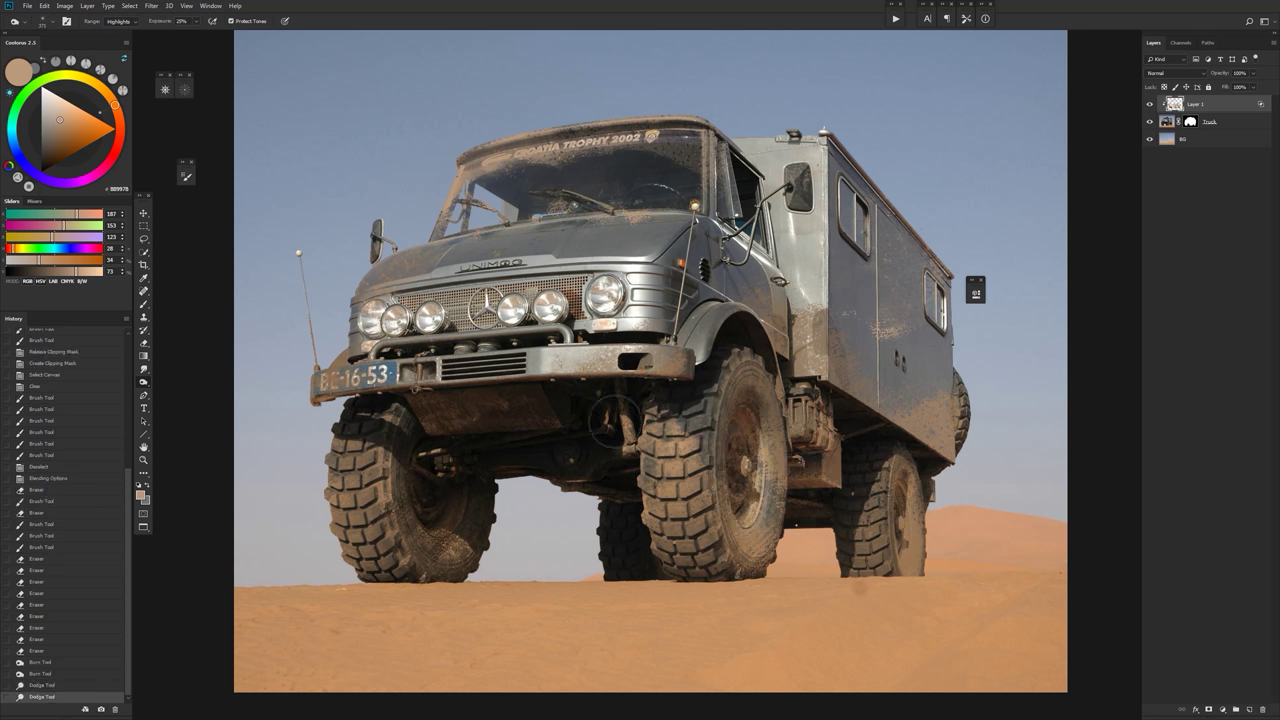
Lighten the dirt on the far front wheel, the bumper's plate end and the rear box's lower side with the Dodge tool.
left_click_drag(351, 478, 396, 408)
left_click_drag(348, 366, 398, 367)
left_click_drag(844, 368, 892, 369)
left_click_drag(932, 408, 938, 410)
Erase excess dust from the rear box's side panel and the windshield's side edge.
key("e")
left_click_drag(940, 362, 874, 312)
left_click_drag(931, 398, 913, 410)
left_click_drag(893, 306, 821, 317)
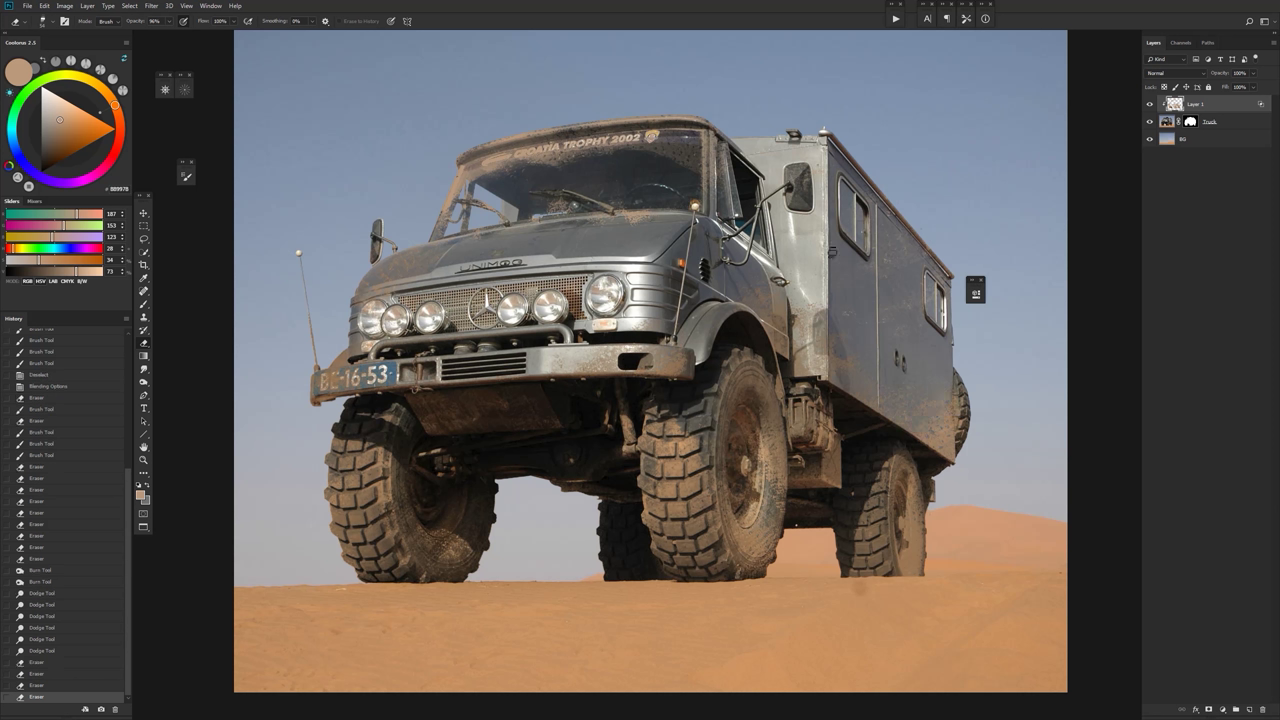
left_click_drag(478, 180, 470, 206)
Burn the dirt at the rear box's upper front corner and brush more dust along its front face and roof edge.
key("o")
left_click(784, 160)
key("b")
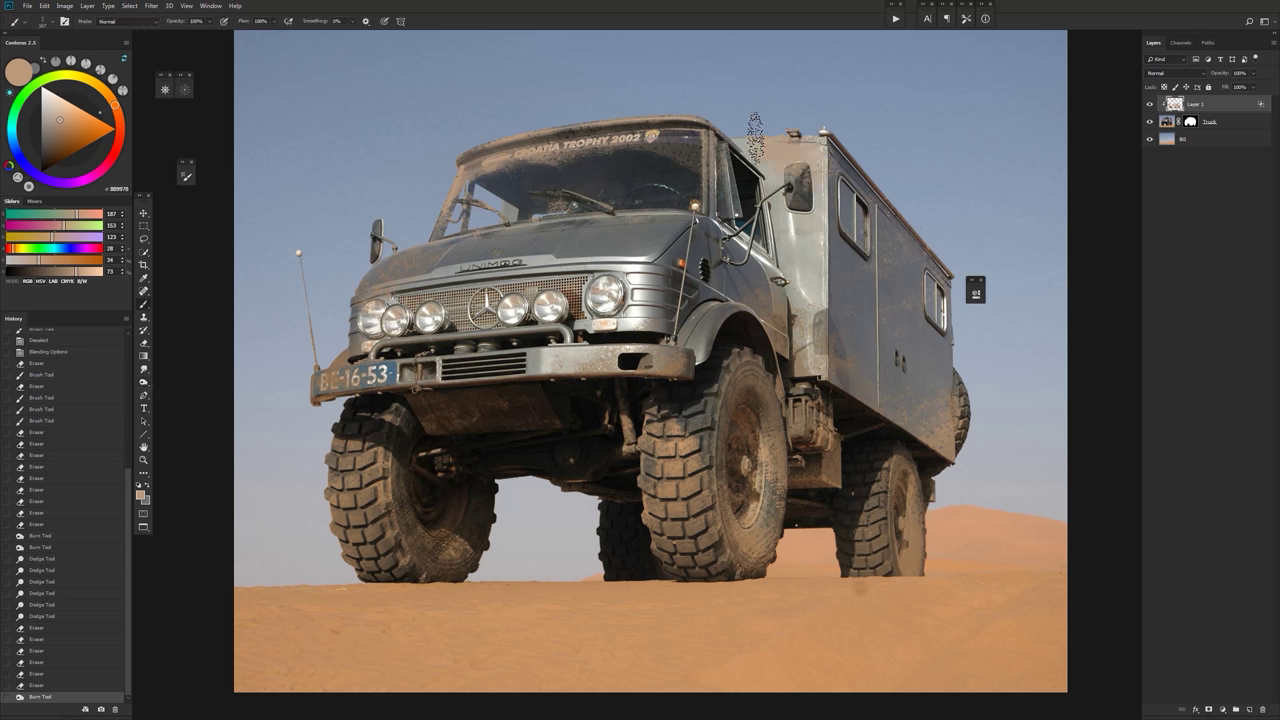
left_click_drag(792, 205, 800, 245)
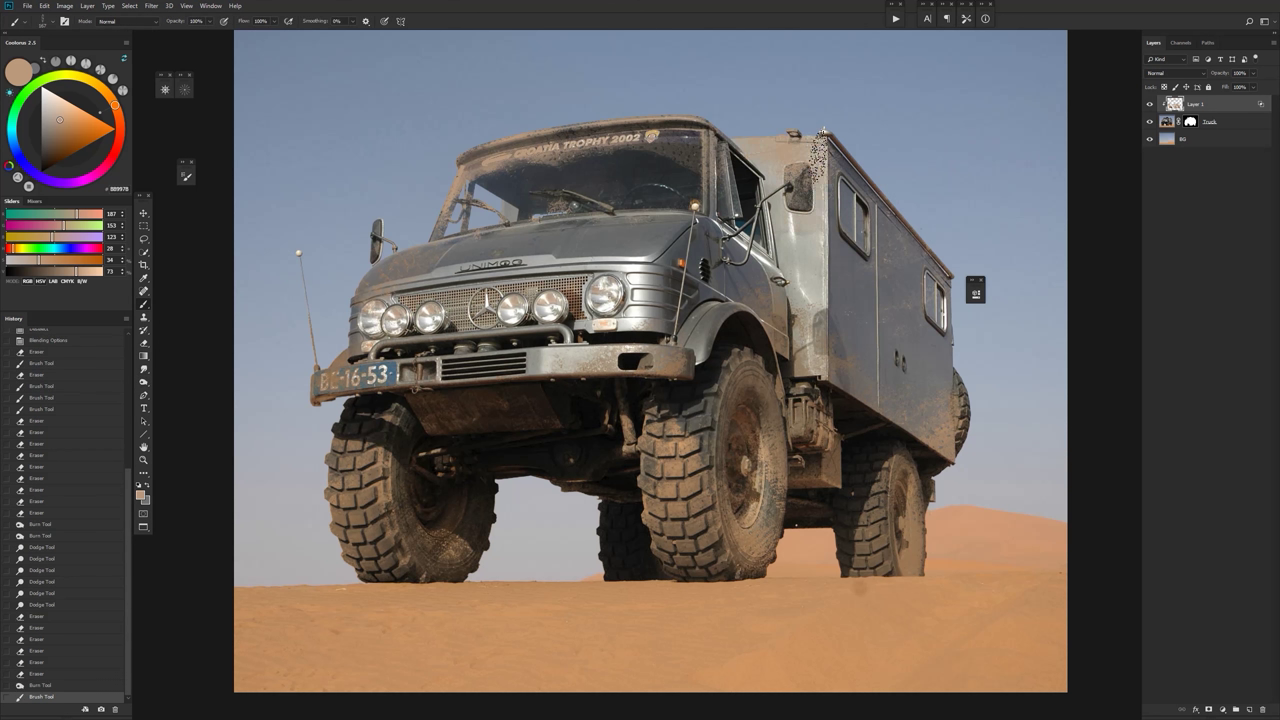
left_click_drag(843, 132, 870, 158)
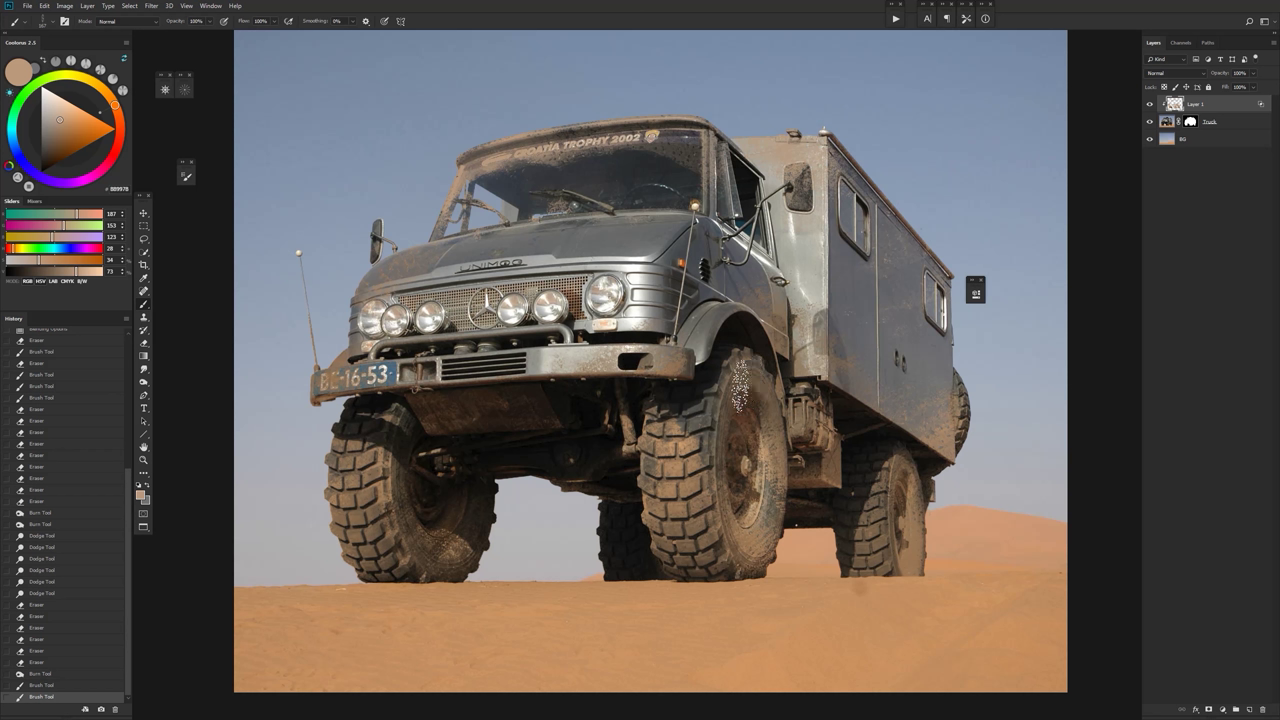
Hide Layer 1 and select the Truck layer.
left_click(1149, 104)
left_click(1203, 121)
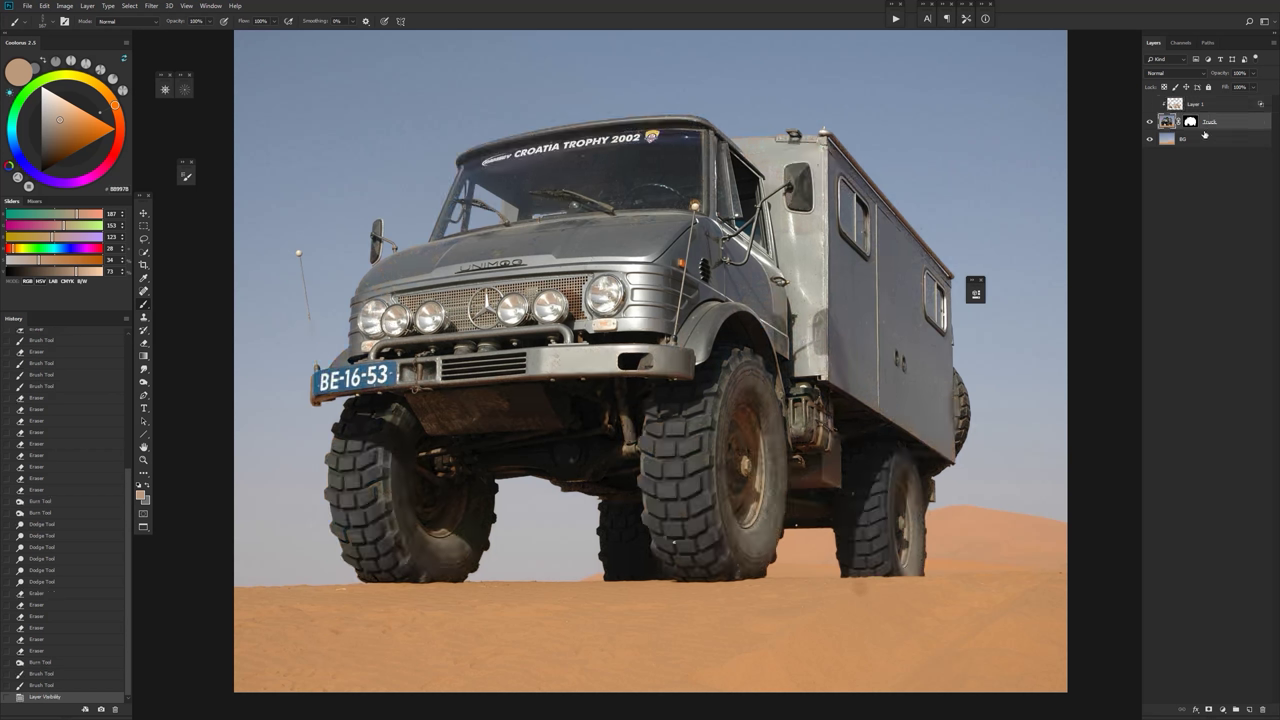
Try a midtone Color Balance of about -22 cyan/red and +12 yellow/blue directly on the Truck layer and undo it.
key("ctrl+b")
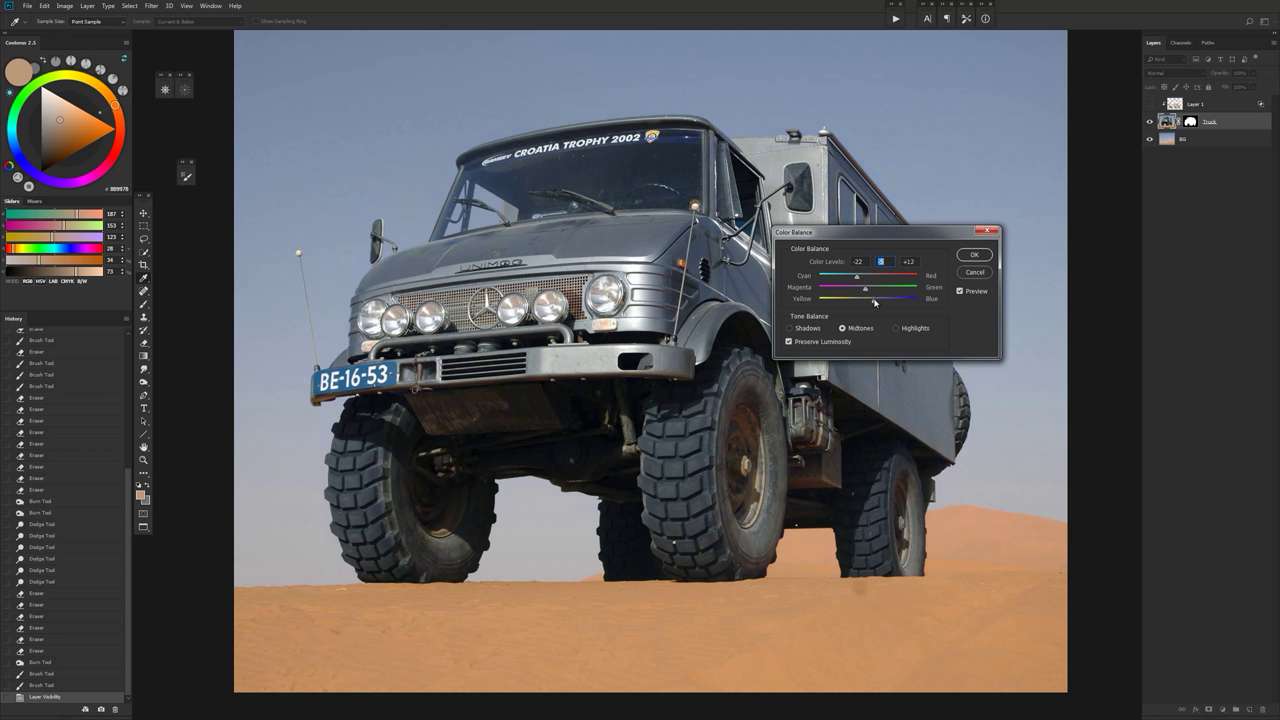
left_click(977, 256)
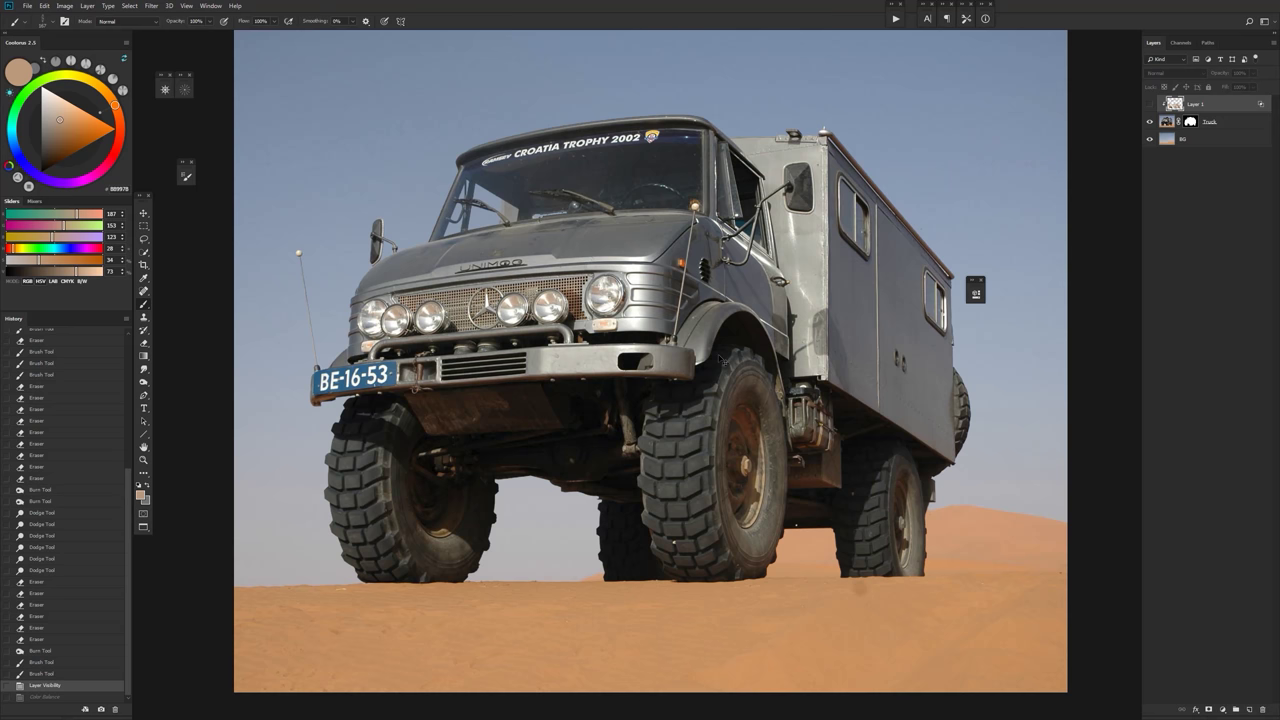
key("ctrl+z")
Release Layer 1's clipping mask and make the Truck layer active.
left_click(1210, 122)
left_click(1197, 109, "alt")
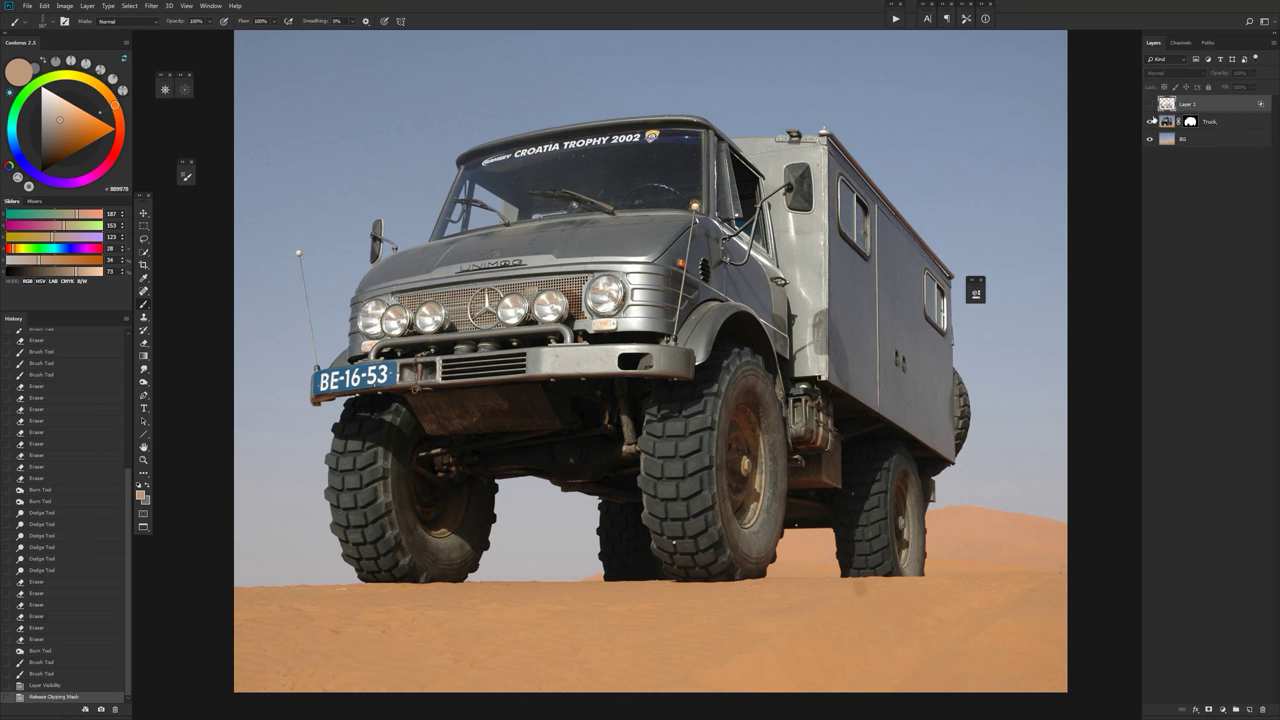
left_click(1226, 123)
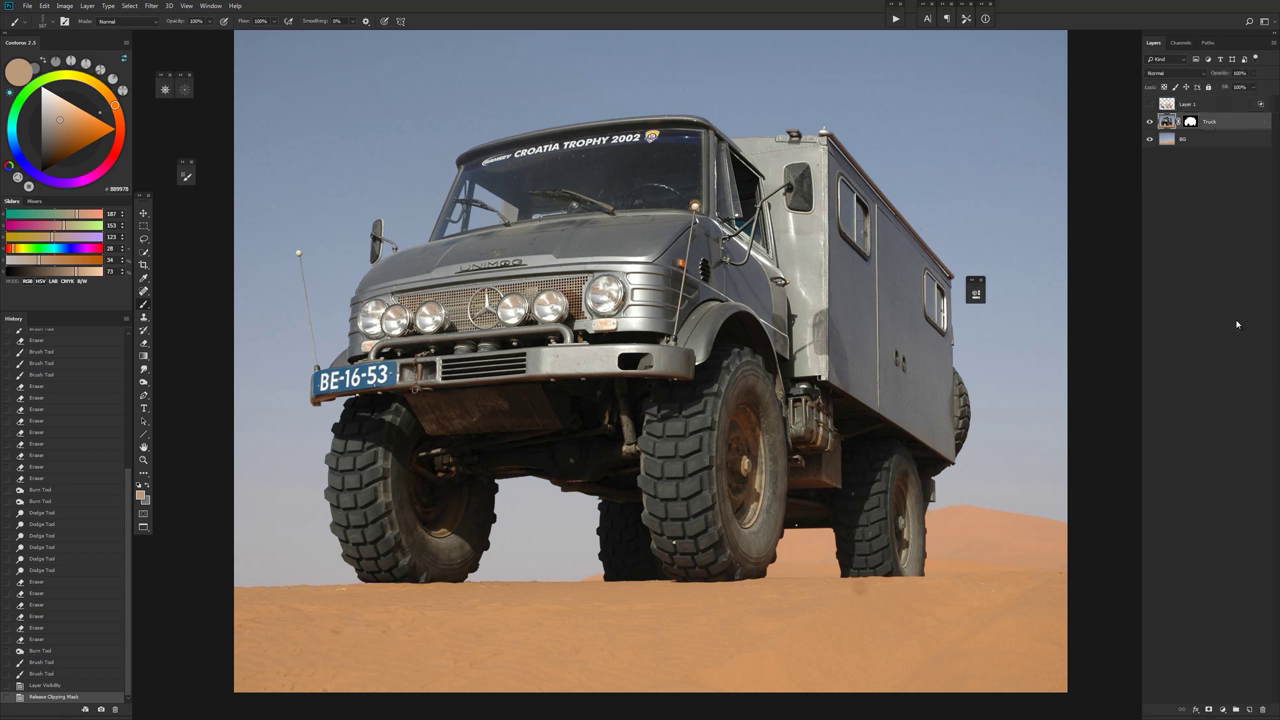
Add a Color Balance adjustment layer above the Truck layer with midtones of about +67 cyan/red, -51 magenta/green and +22 yellow/blue.
left_click(1226, 707)
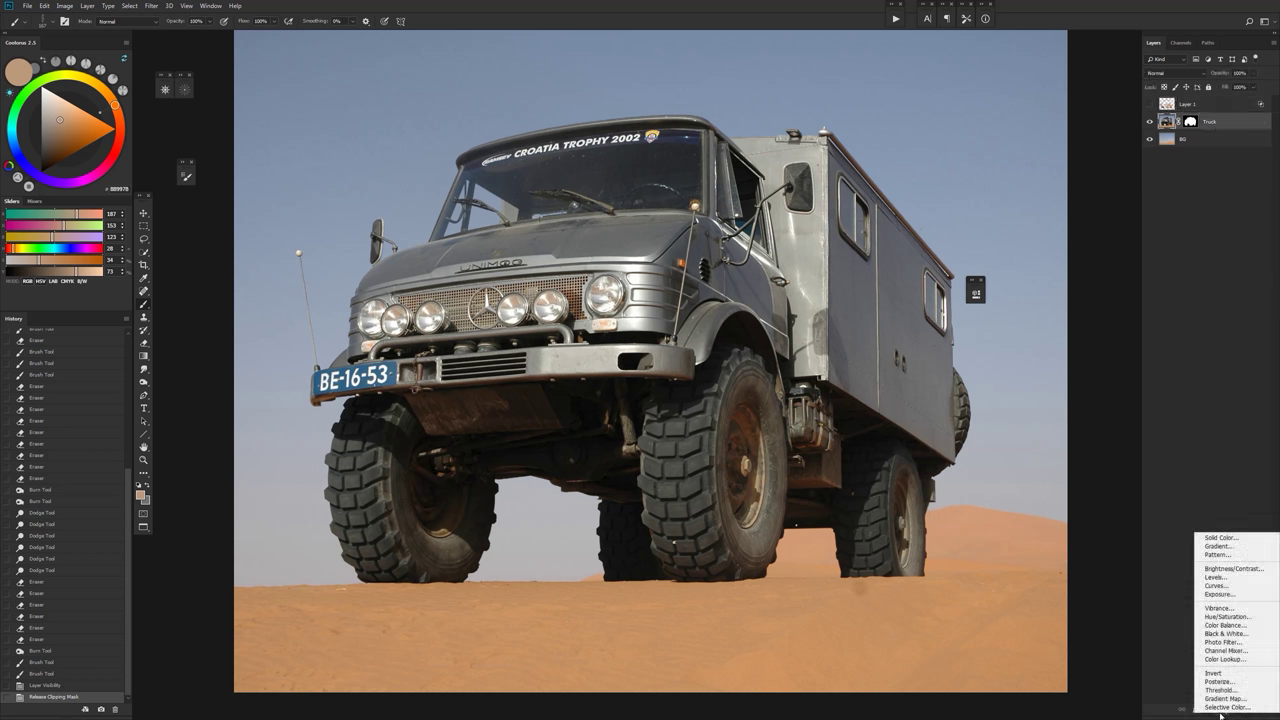
left_click(1216, 628)
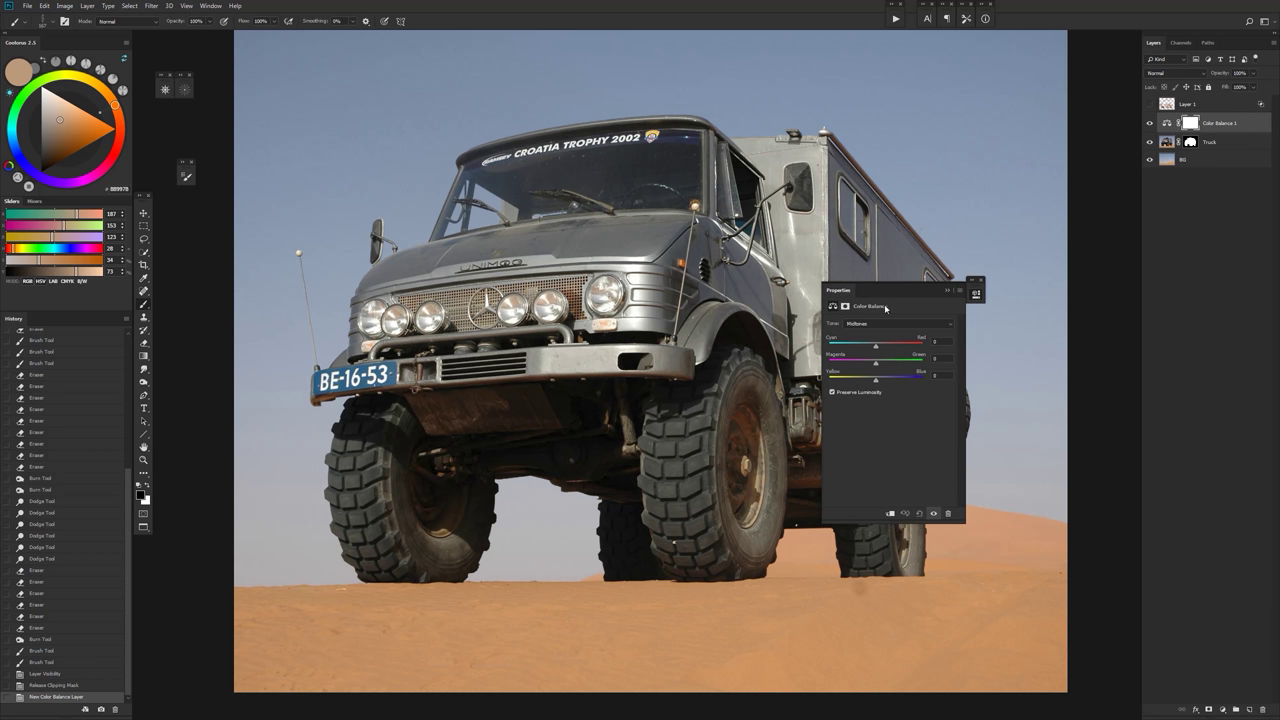
left_click_drag(858, 350, 841, 370)
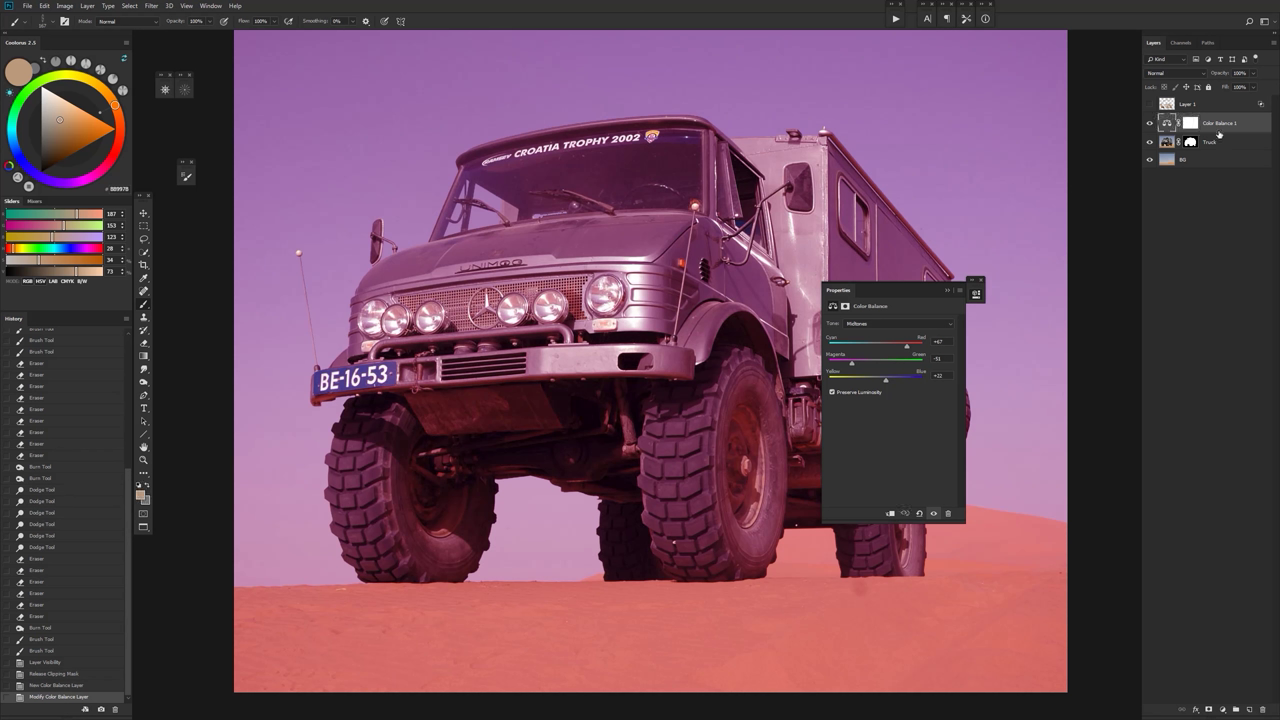
Clip the Color Balance layer to the Truck layer and set its midtones to about -44 cyan/red and -5 magenta/green.
double_click(1220, 128)
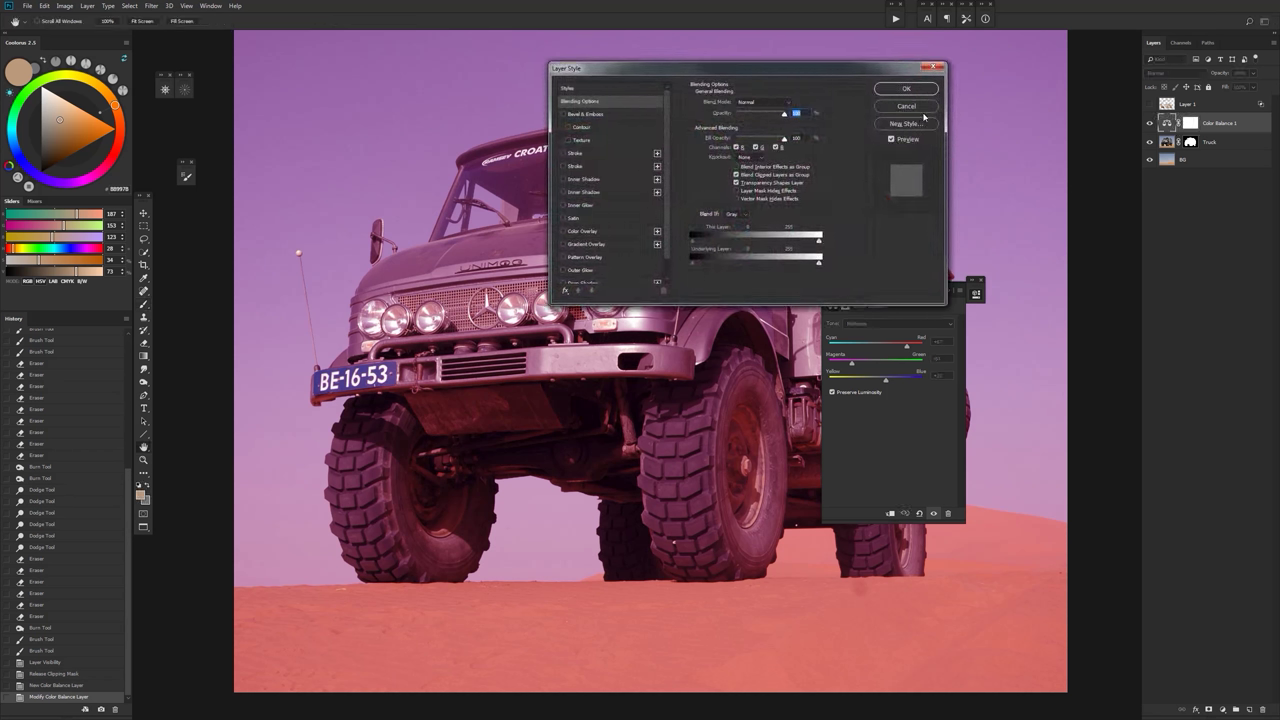
left_click(918, 107)
left_click(1233, 132, "alt")
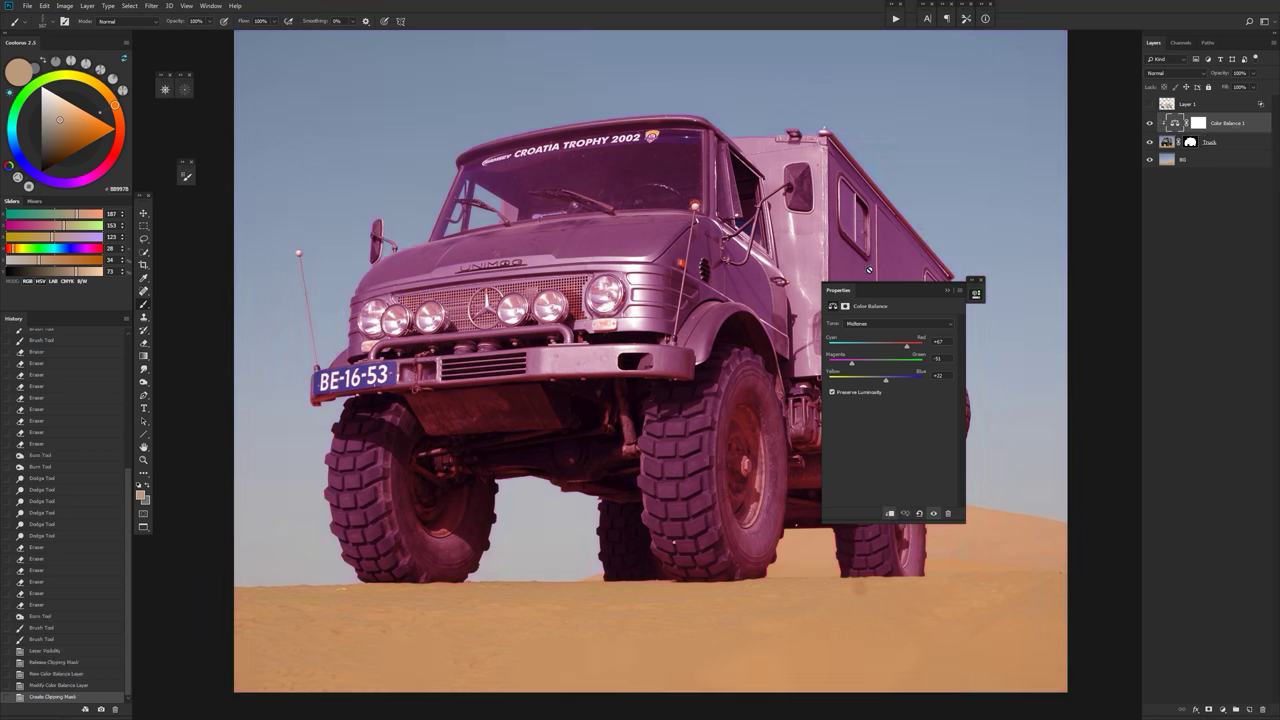
left_click_drag(914, 354, 875, 360)
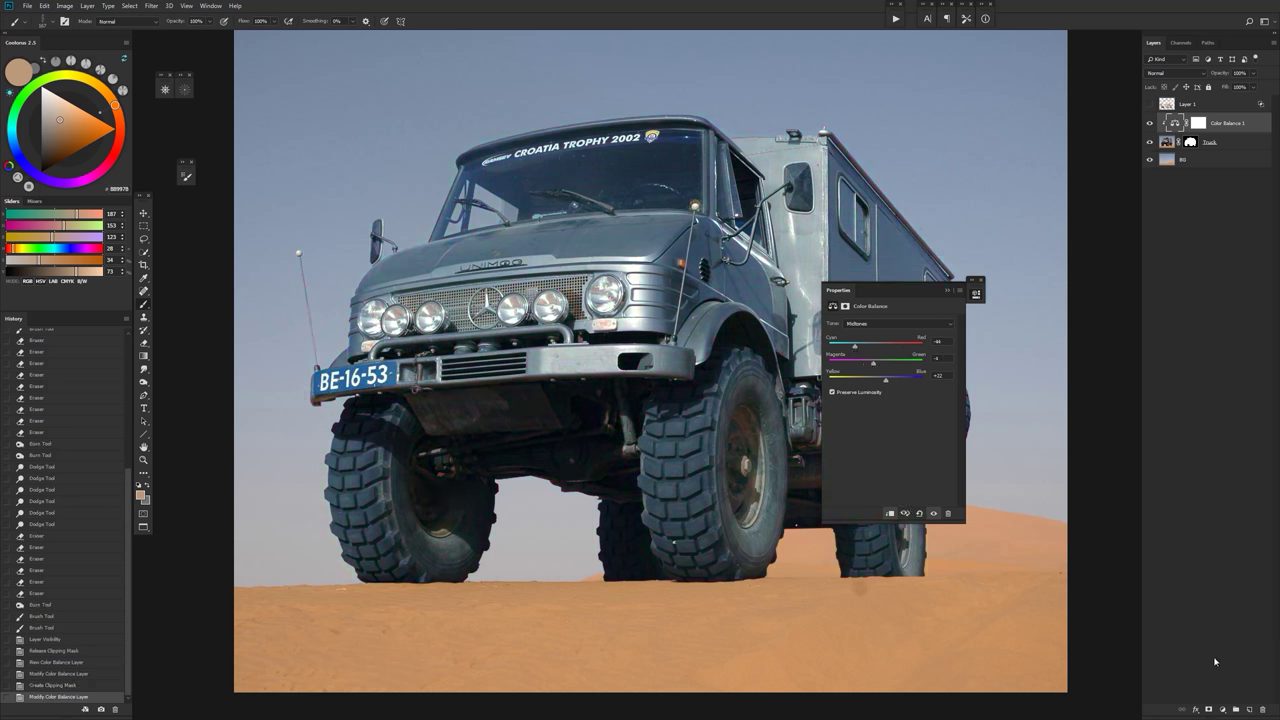
Add a Levels adjustment layer clipped to the Truck layer, with midtone input 0.75 and highlight input 200.
left_click(1221, 710)
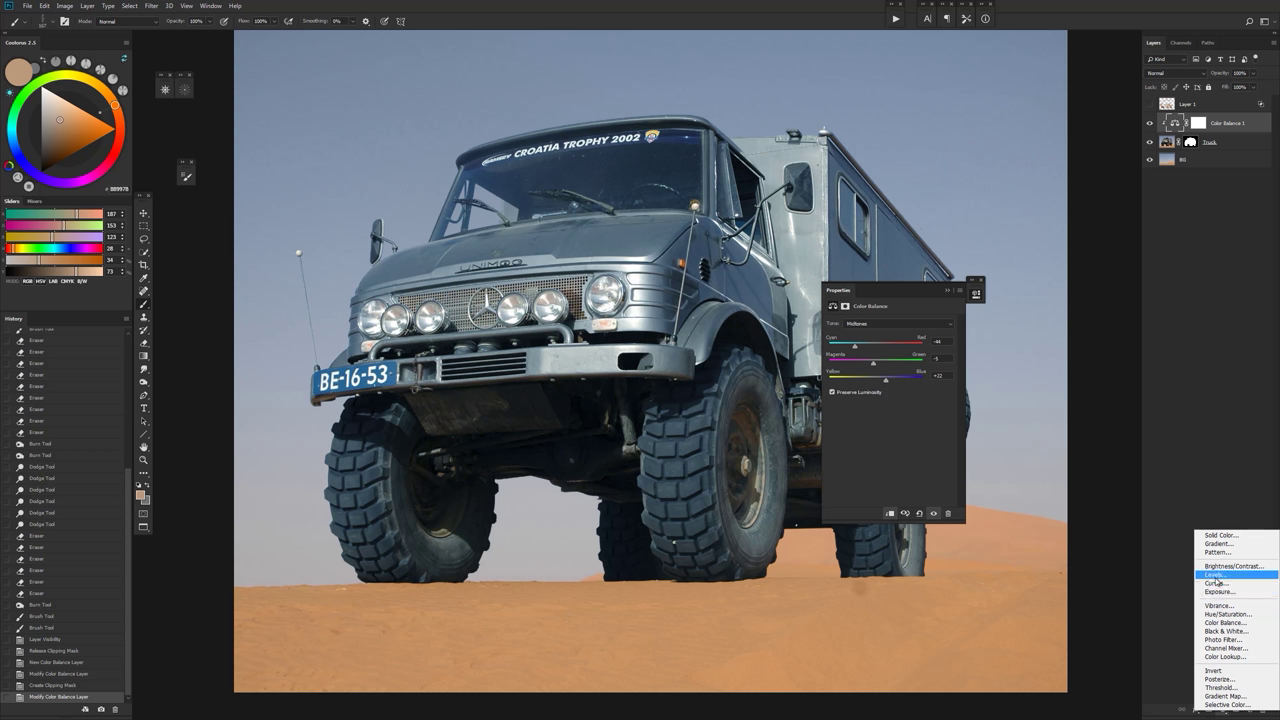
left_click(1216, 580)
left_click(1157, 140, "alt")
mouse_move(896, 396)
left_mouse_down()
mouse_move(884, 397)
mouse_move(928, 396)
mouse_move(894, 399)
left_mouse_up()
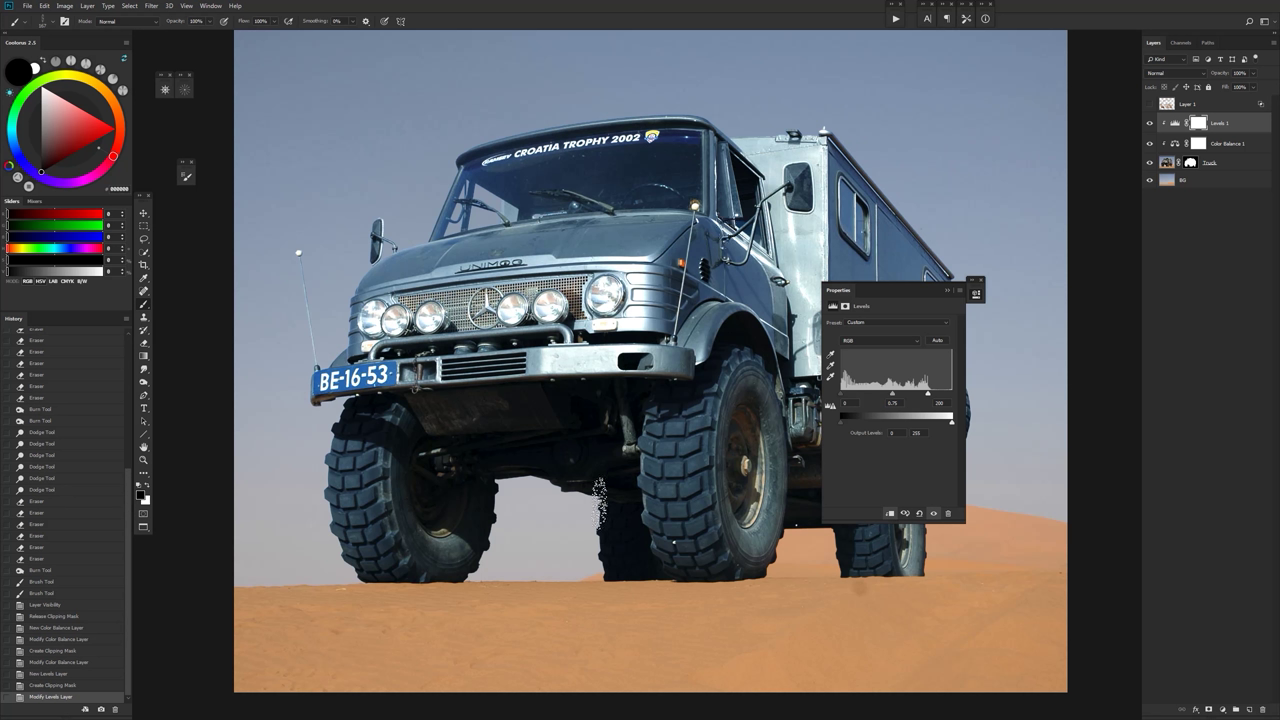
Delete the Levels and Color Balance layers and restore Layer 1 as a visible clipping mask on the Truck layer.
left_click(1229, 144, "shift")
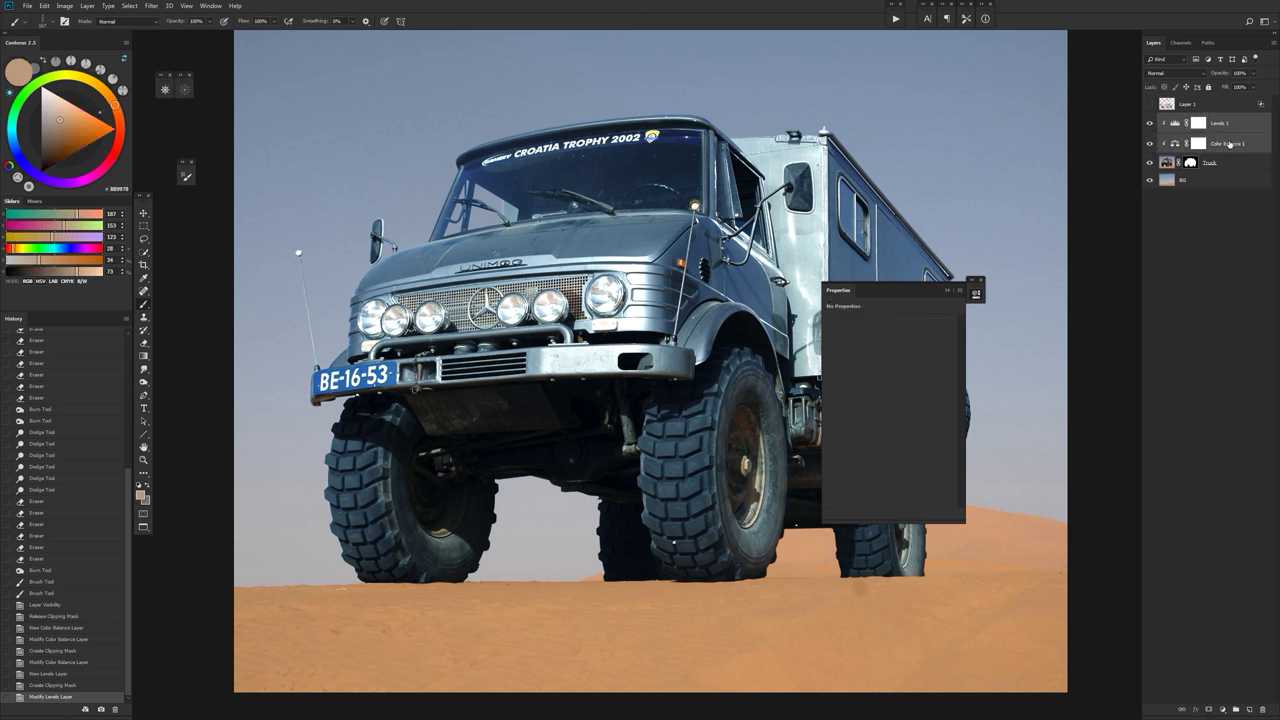
key("Delete")
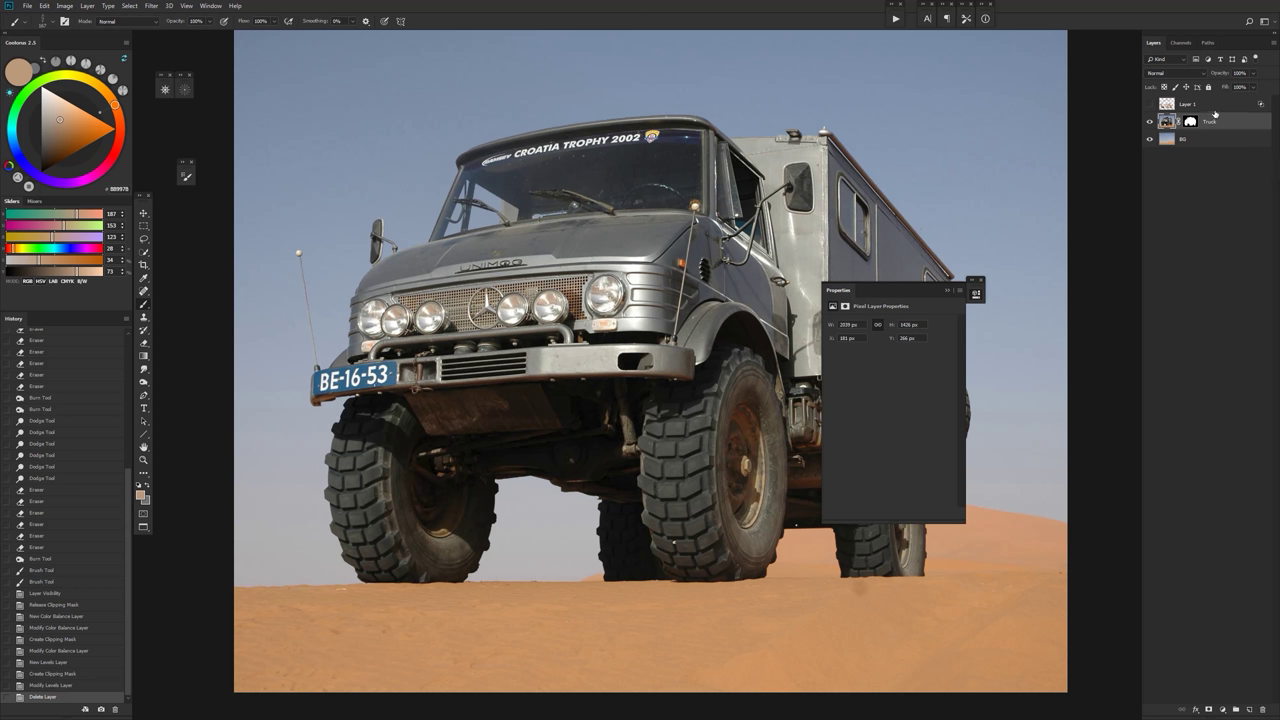
left_click(1200, 114, "alt")
left_click(1150, 104)
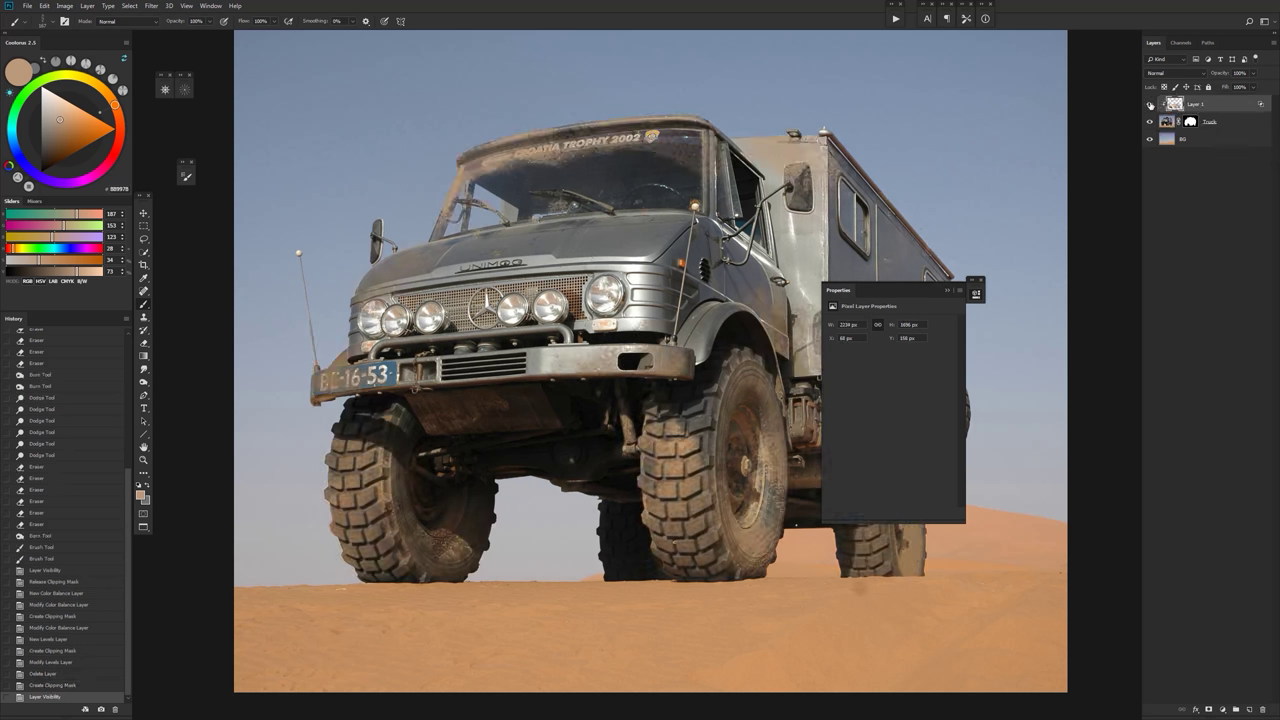
left_click(947, 290)
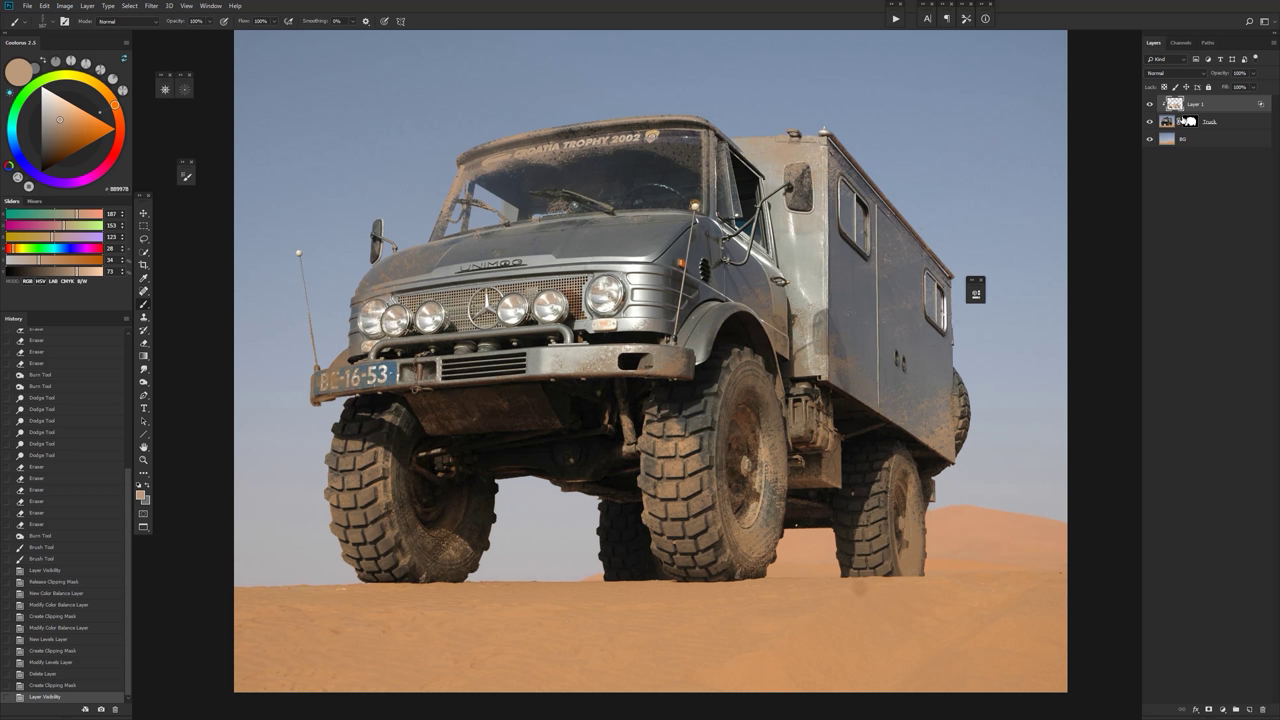
Release and hide Layer 1, and duplicate the Truck layer with the copy placed directly beneath the original.
key("ctrl+alt+g")
left_click(1214, 123)
key("ctrl+j")
mouse_move(1213, 126)
left_mouse_down()
mouse_move(1222, 148)
mouse_move(1208, 140)
left_mouse_up()
left_click(1150, 104)
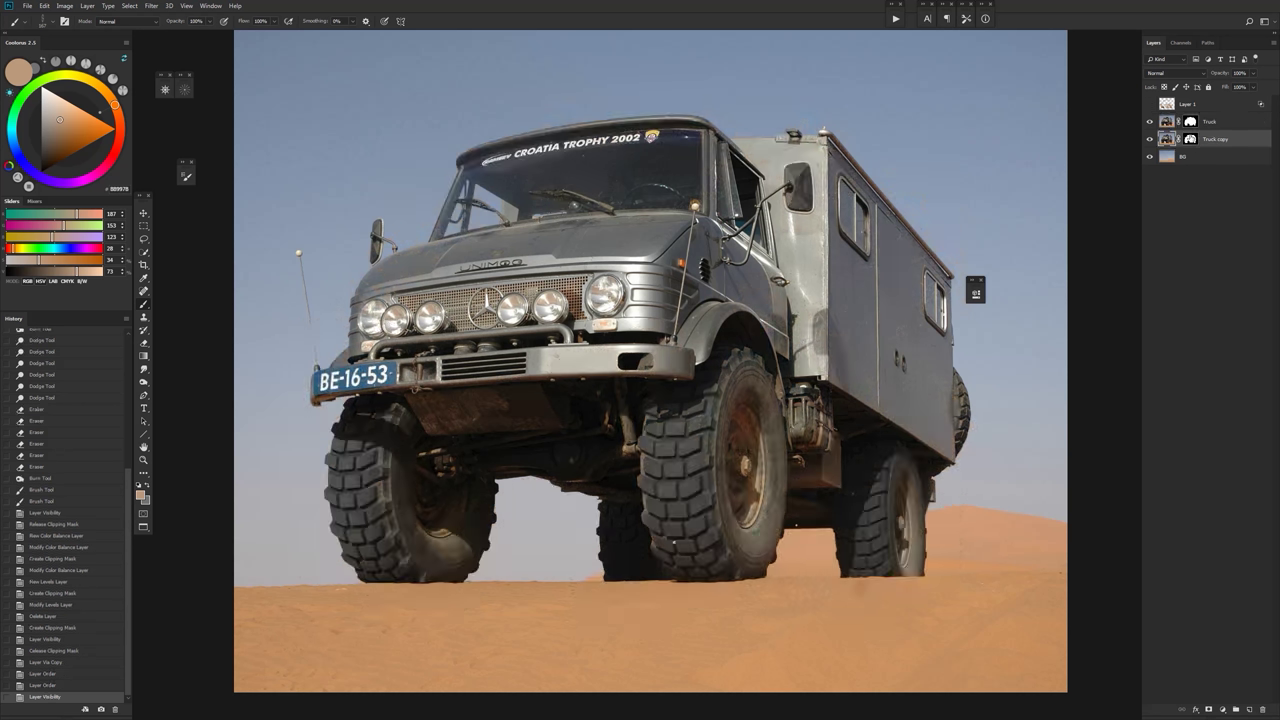
Scale down the original Truck layer and reposition it on the sand.
left_click(1212, 122)
key("ctrl+t")
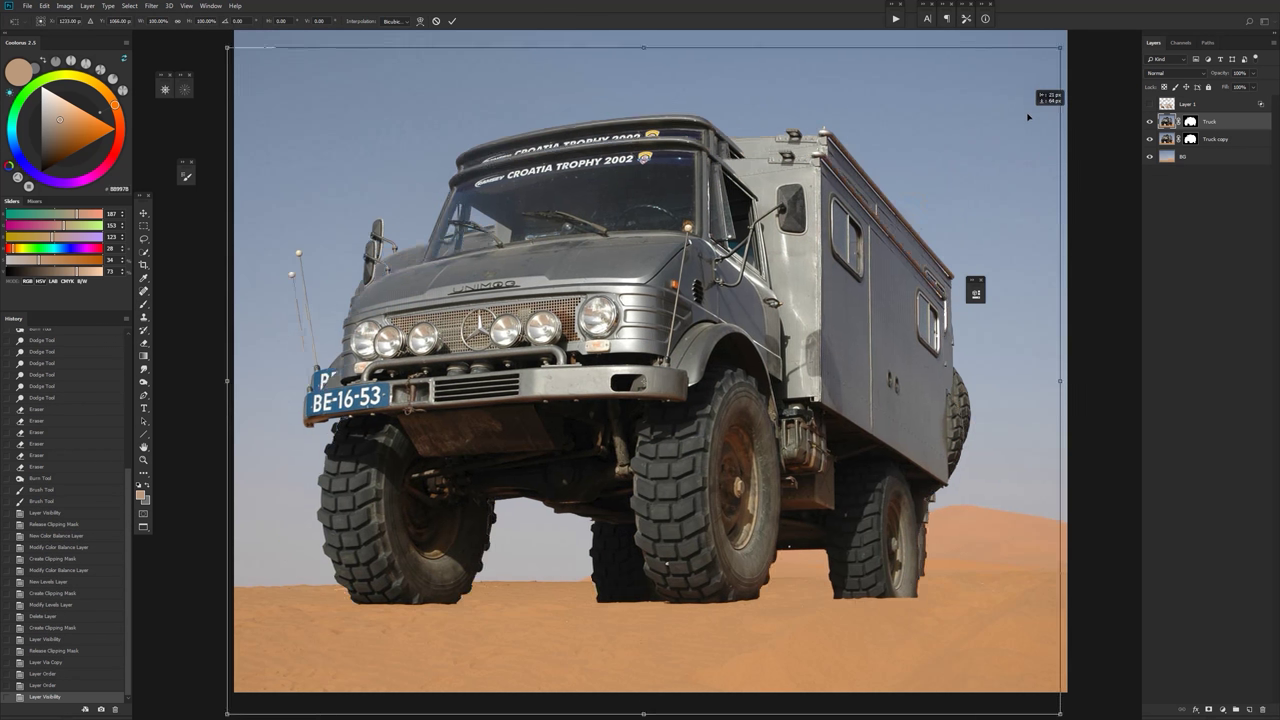
left_click_drag(1066, 31, 826, 287)
mouse_move(700, 400)
left_mouse_down()
mouse_move(685, 356)
mouse_move(665, 348)
left_mouse_up()
key("Return")
Scale the Truck copy down to a much smaller truck and place it on the sand near the right-hand dune.
left_click(1208, 141)
key("ctrl+t")
left_click_drag(234, 76, 811, 381)
mouse_move(903, 574)
left_mouse_down()
mouse_move(838, 487)
mouse_move(915, 497)
left_mouse_up()
key("Return")
Move the large truck so it stands on the sand to the left of the small truck without overlapping it.
key("v")
left_click_drag(656, 484, 717, 485)
left_click_drag(718, 485, 695, 387)
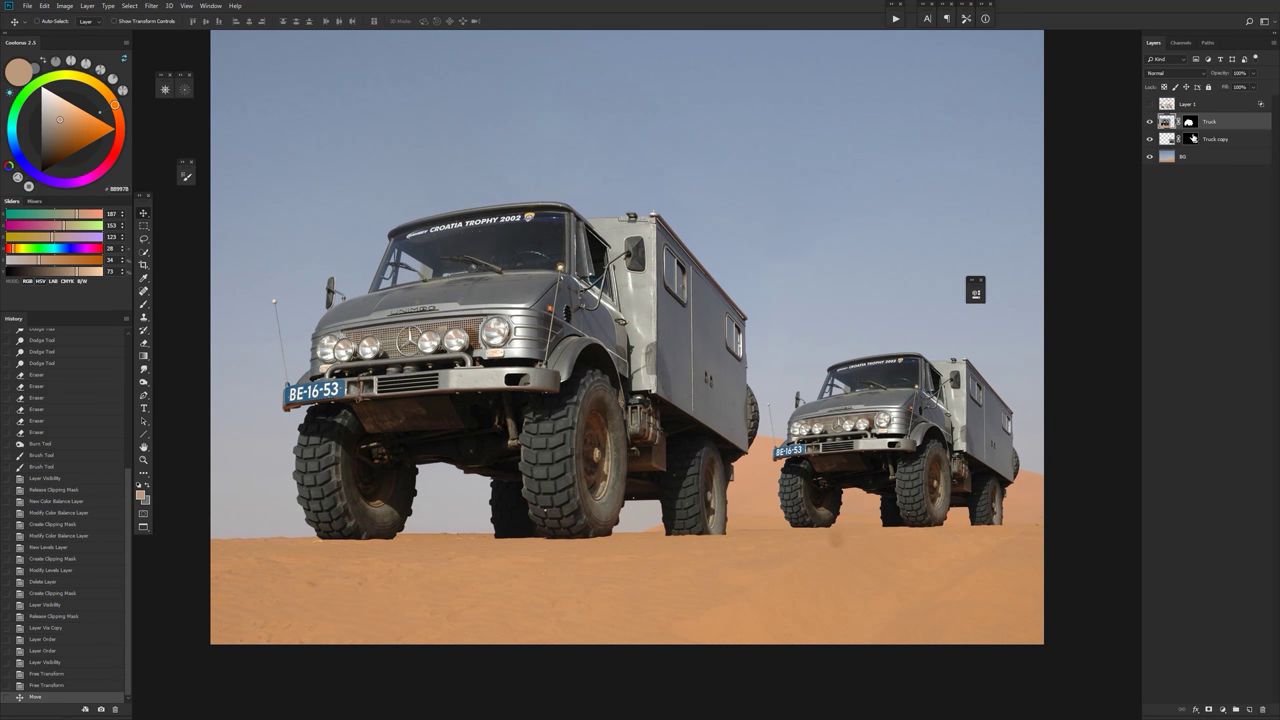
Group the Truck and Truck copy layers and clip the visible Layer 1 dirt to that group.
left_click(1220, 140, "shift")
key("ctrl+g")
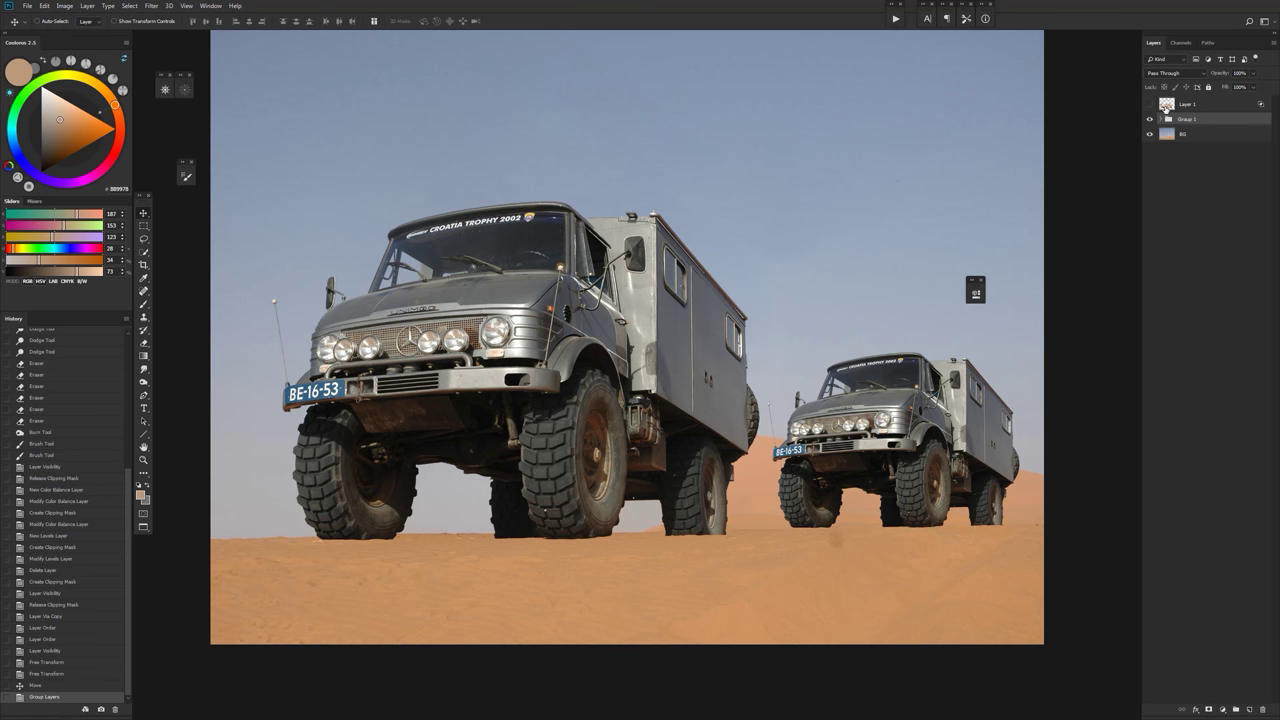
left_click(1173, 105)
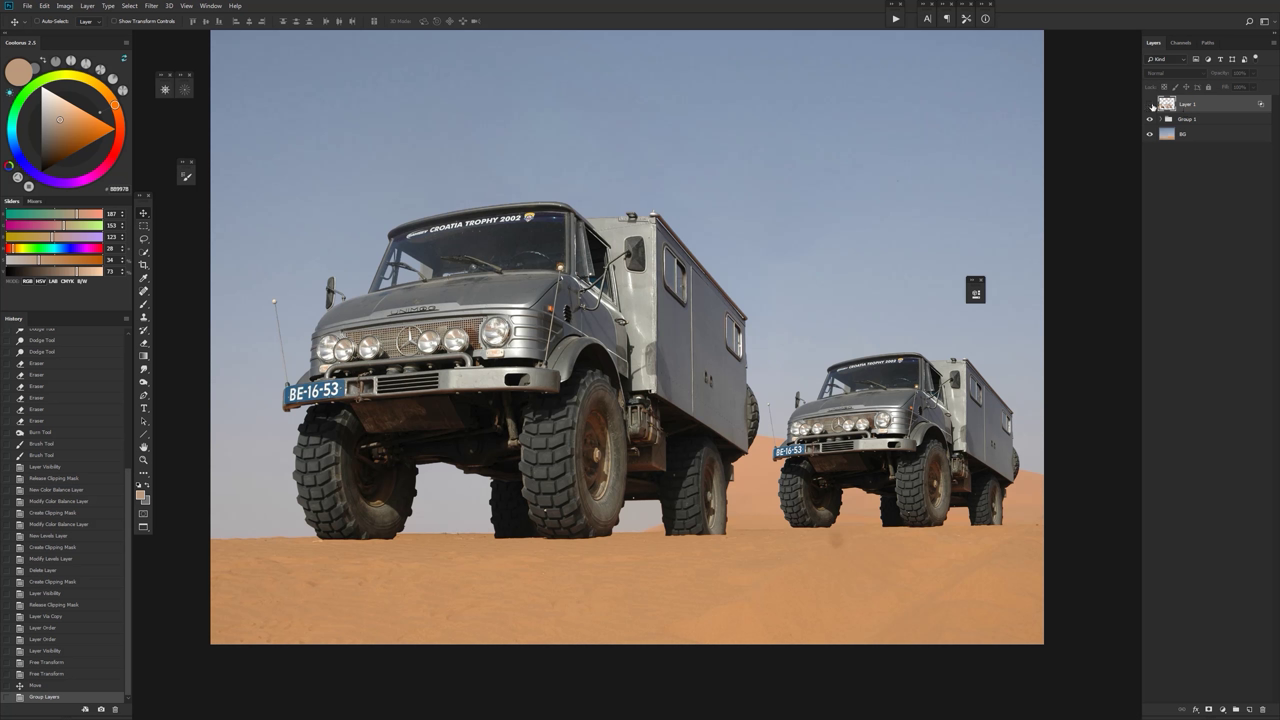
left_click(1150, 104)
left_click(1180, 112, "alt")
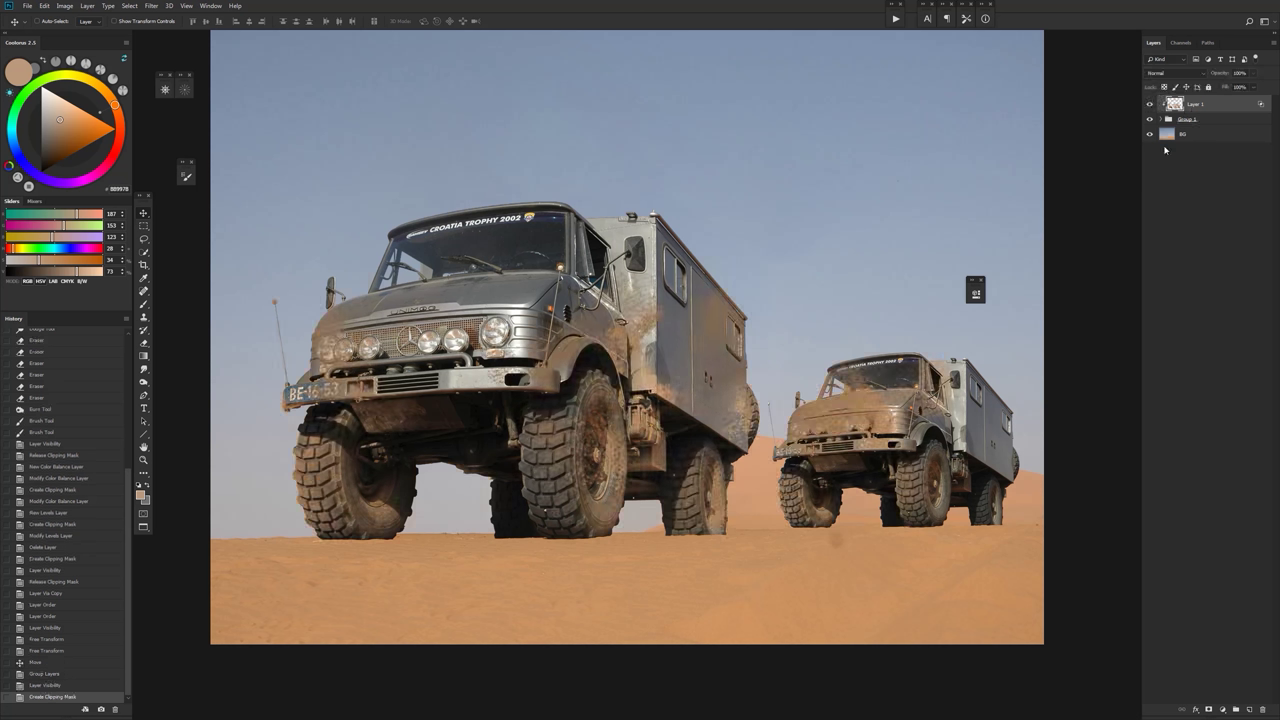
Erase some Layer 1 dirt from the large truck's box front and the small truck's hood, windshield, door and front wheels.
key("e")
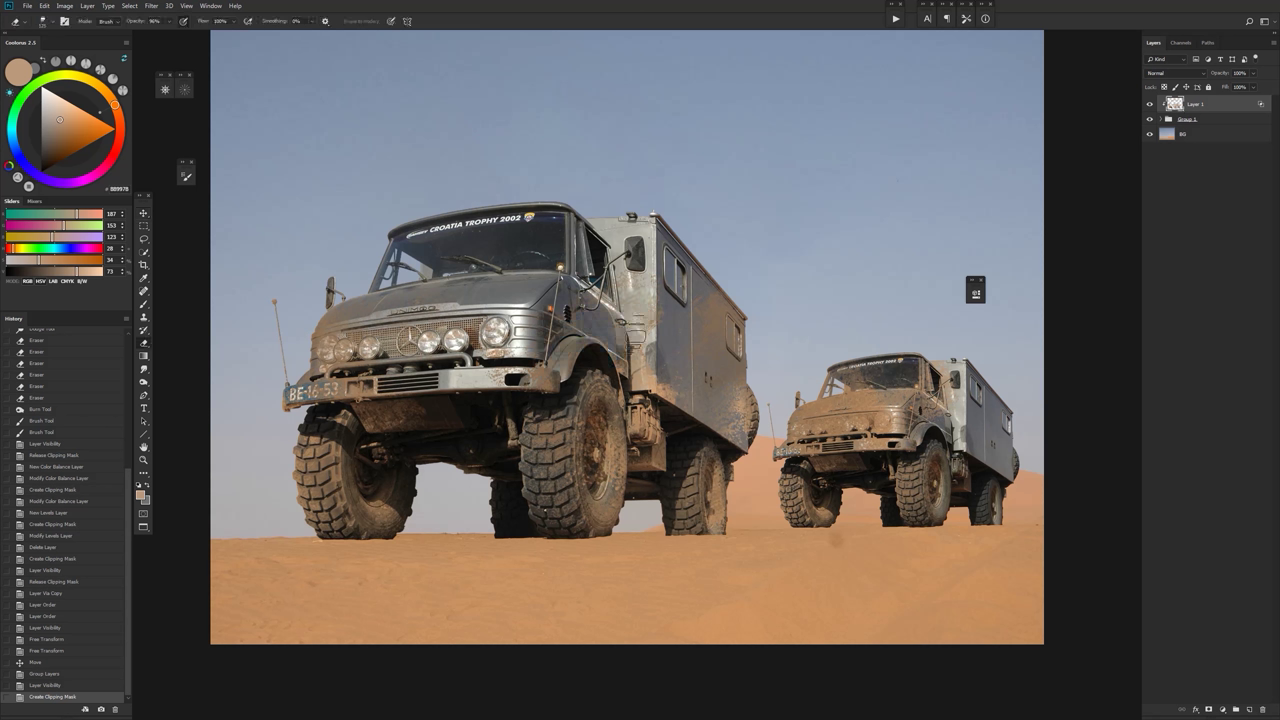
left_click_drag(639, 336, 640, 308)
left_click_drag(845, 431, 845, 428)
left_click_drag(850, 384, 896, 370)
mouse_move(896, 371)
left_mouse_down()
mouse_move(854, 386)
mouse_move(868, 384)
left_mouse_up()
mouse_move(868, 384)
left_mouse_down()
mouse_move(865, 374)
mouse_move(925, 402)
left_mouse_up()
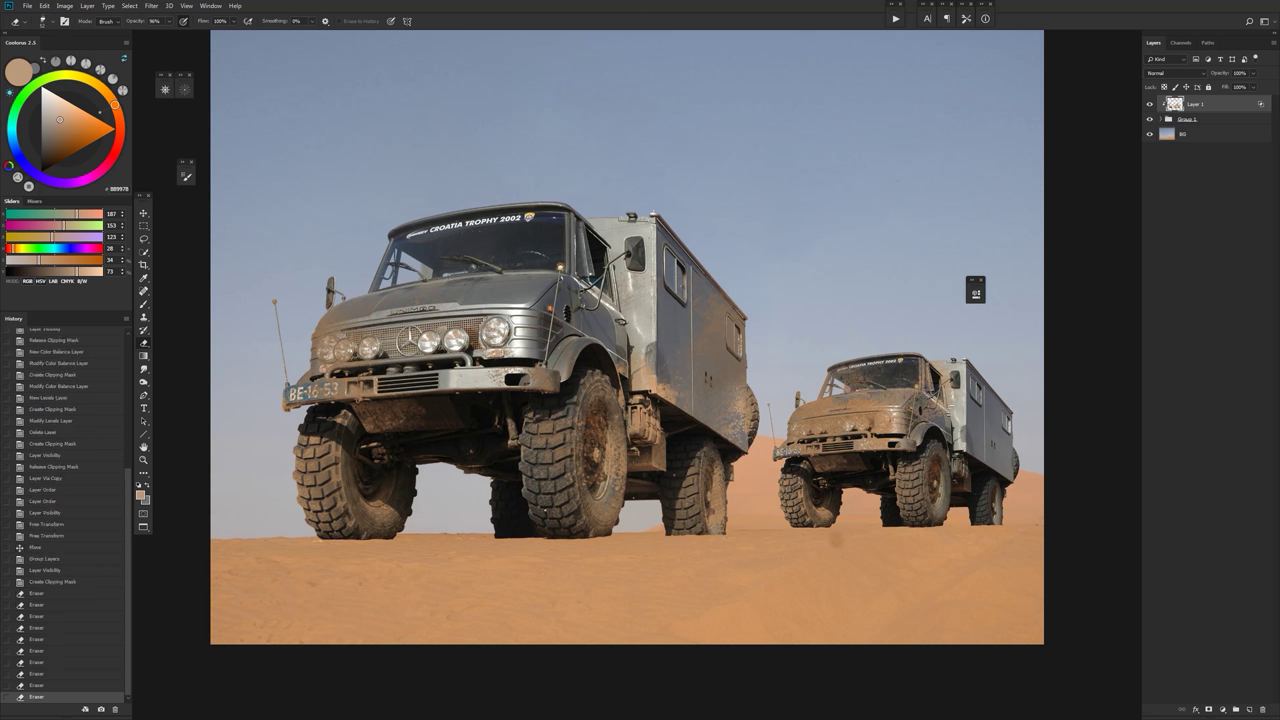
mouse_move(931, 466)
left_mouse_down()
mouse_move(795, 478)
mouse_move(840, 505)
left_mouse_up()
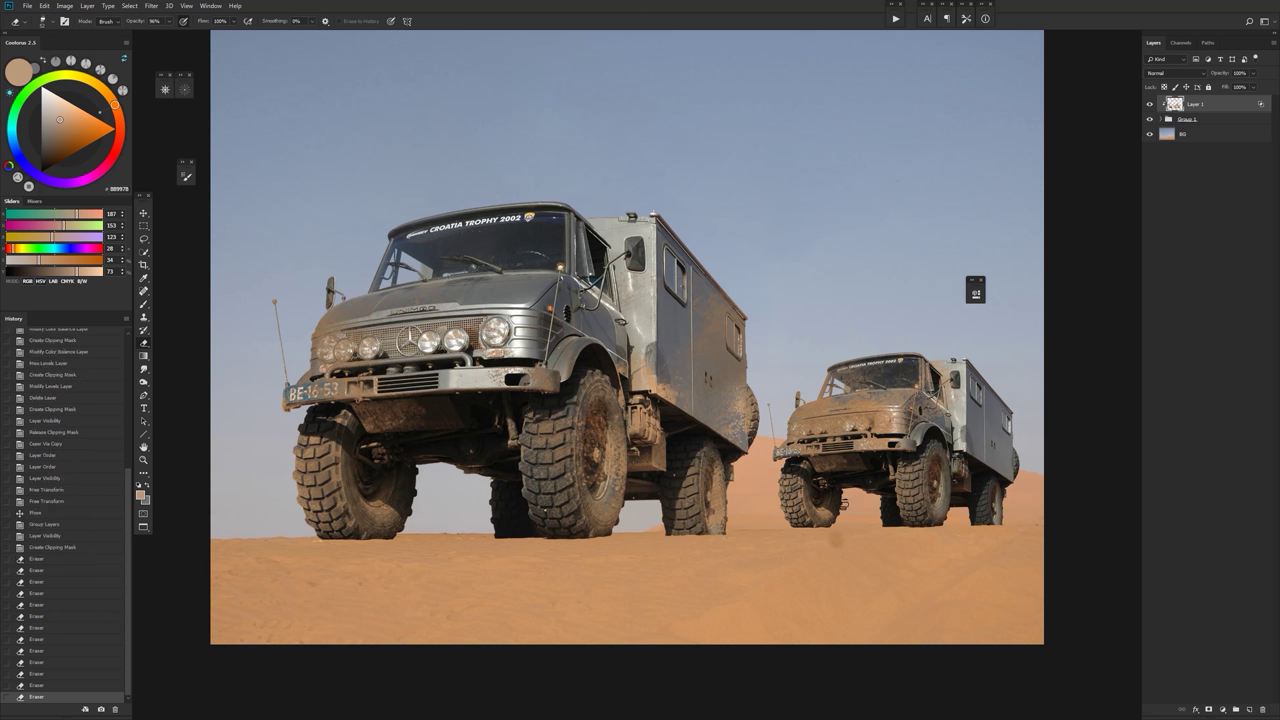
Add a Levels adjustment clipped to the group beneath Layer 1, with the highlight input lowered to about 221.
left_click(1222, 708)
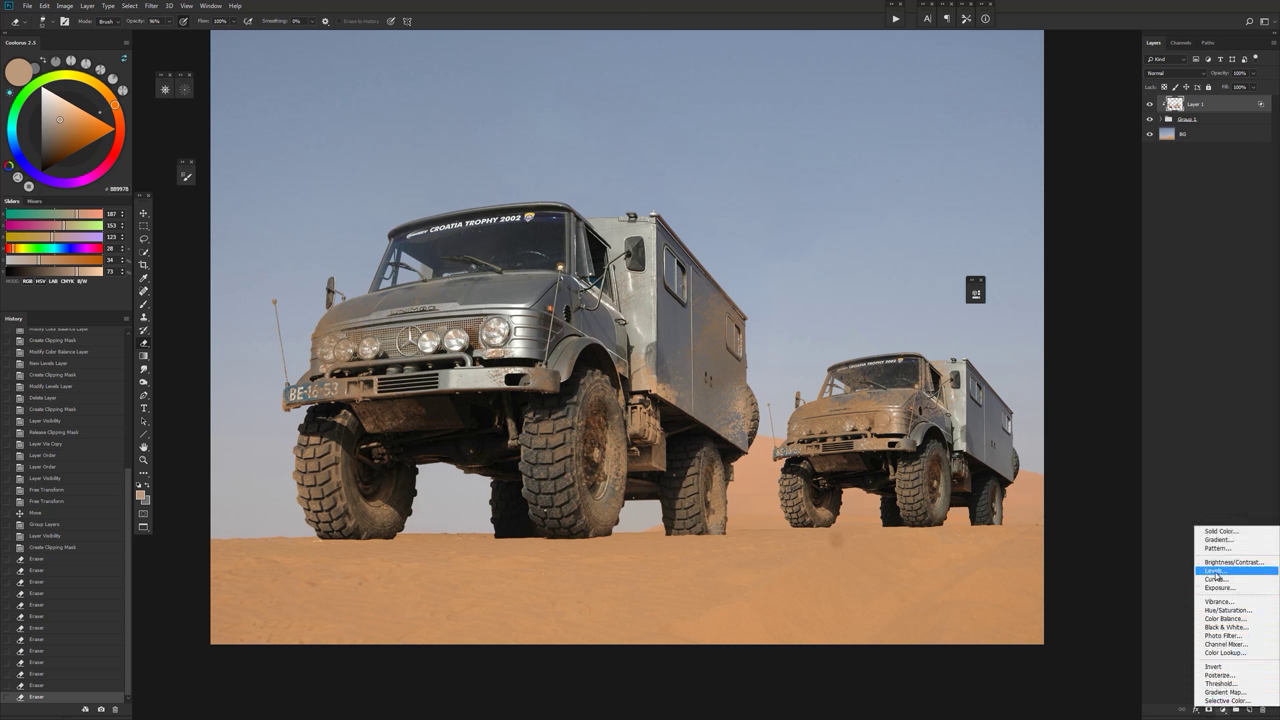
left_click(1214, 571)
key("ctrl+bracketleft")
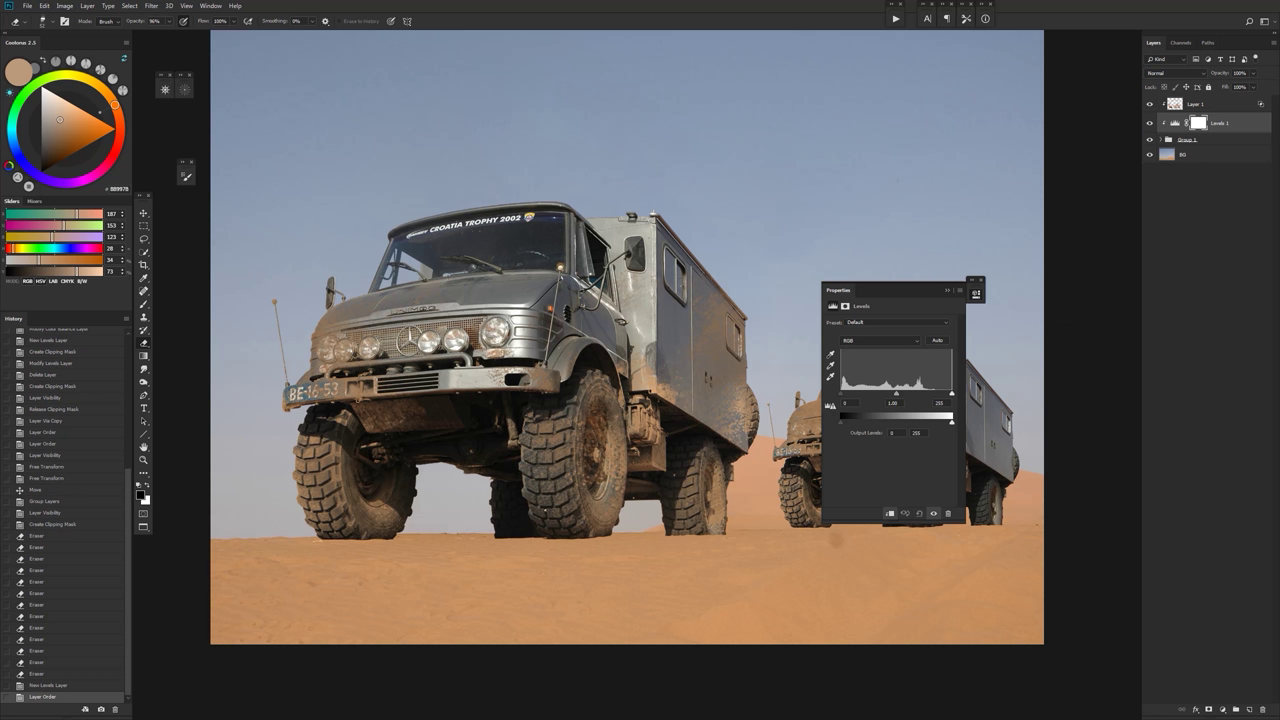
left_click_drag(951, 394, 937, 396)
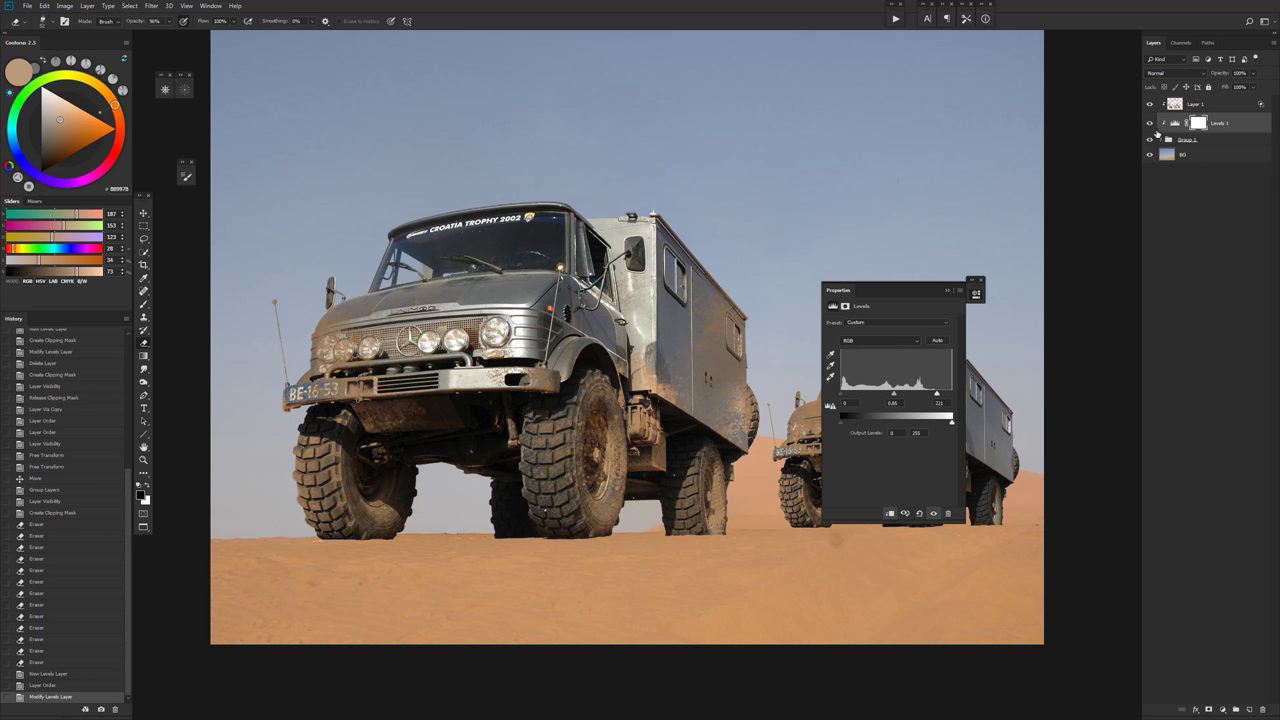
Expand the truck group, then brush dirt onto the small truck's box on Layer 1 and erase some from its hood and windshield.
left_click(1162, 139)
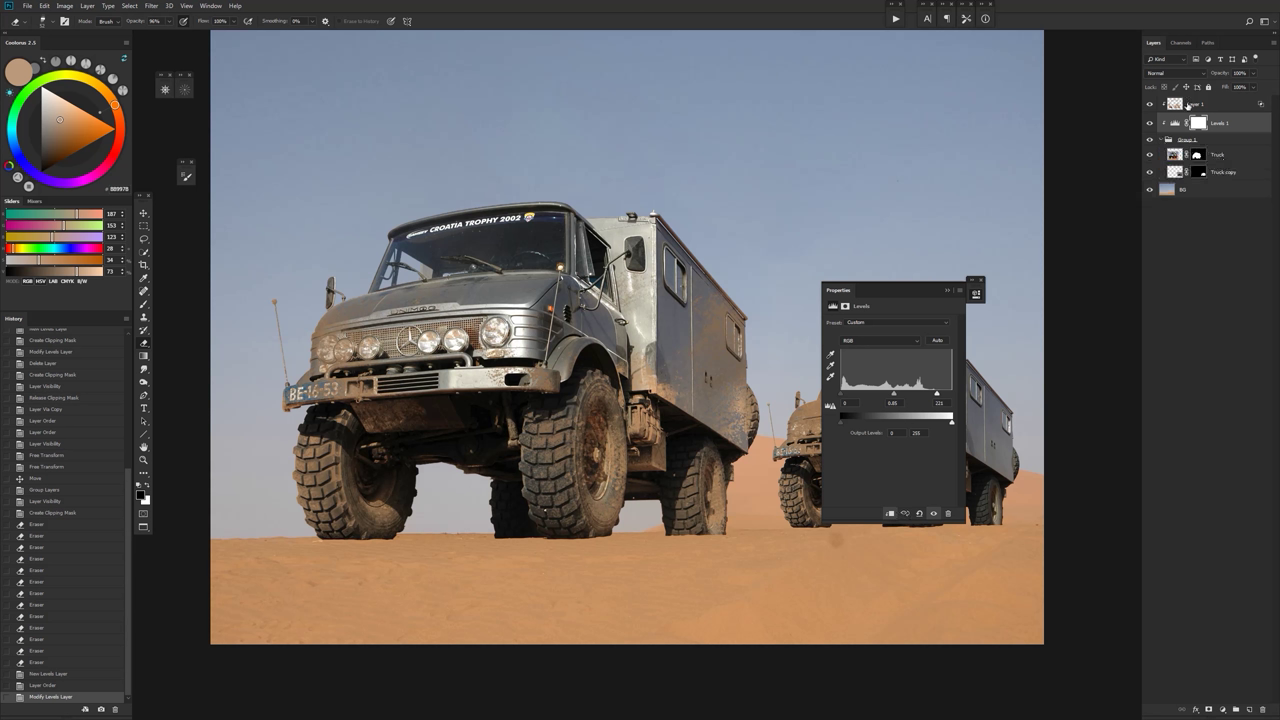
left_click(1212, 108)
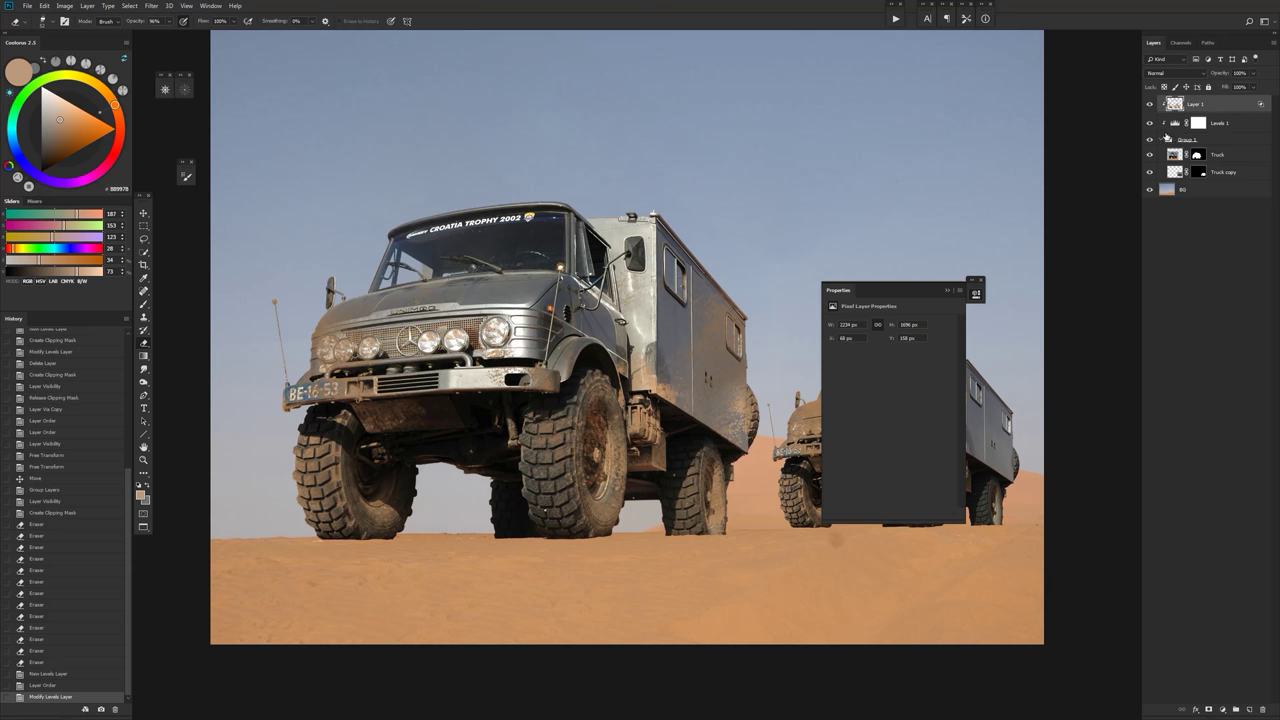
left_click(976, 293)
key("b")
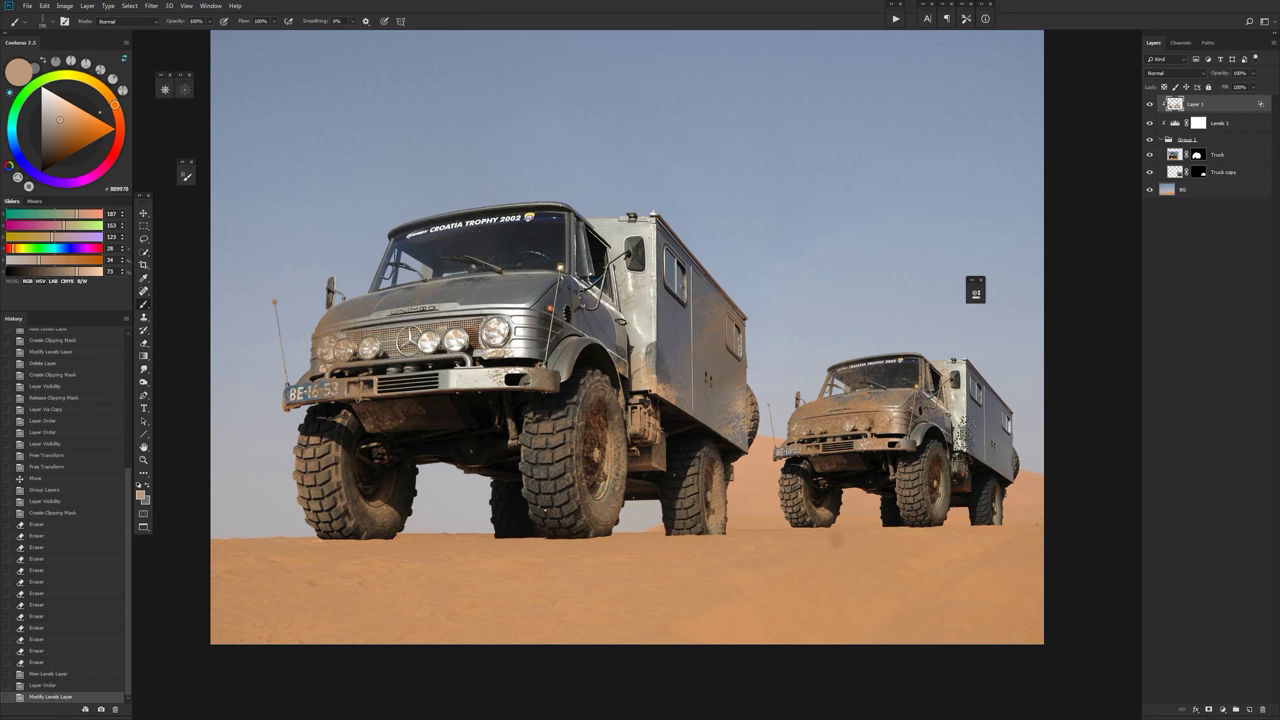
left_click(957, 388)
key("e")
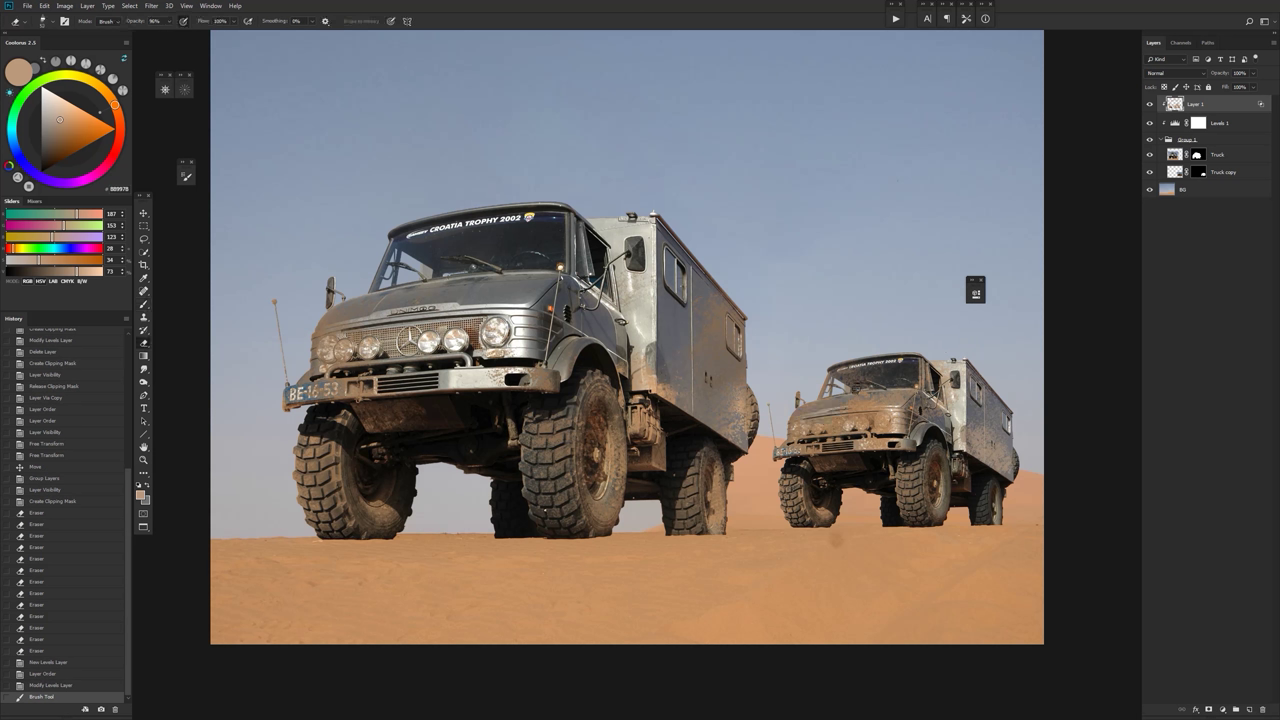
mouse_move(866, 405)
left_mouse_down()
mouse_move(865, 422)
mouse_move(856, 370)
left_mouse_up()
Toggle the visibility of Layer 1 and the Levels adjustment to compare the trucks with and without them.
left_click(1150, 105)
left_click(1151, 122)
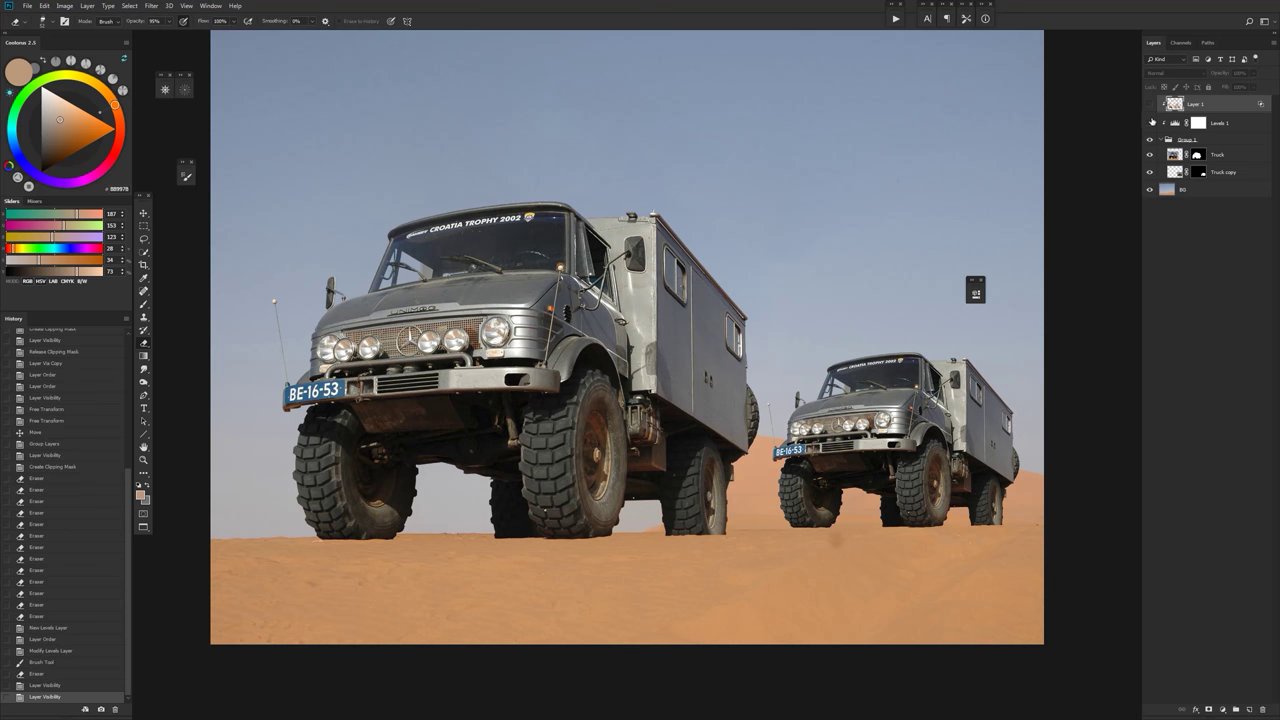
left_click(1150, 105)
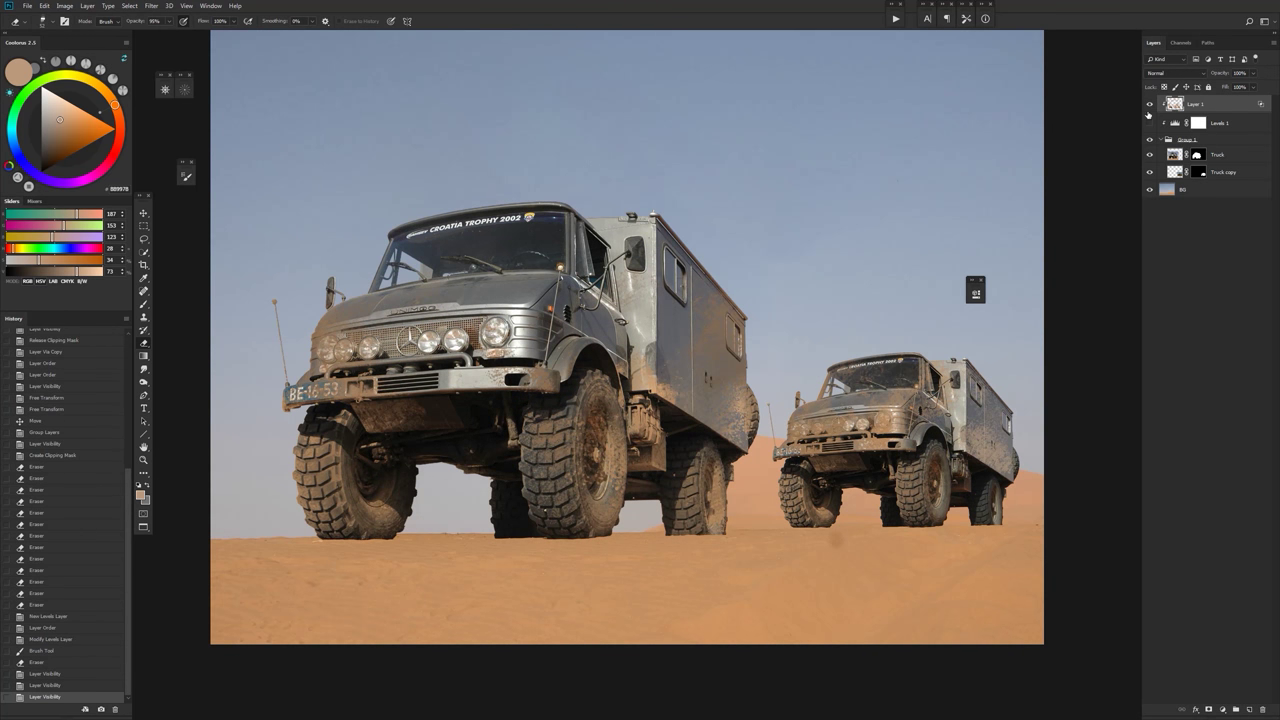